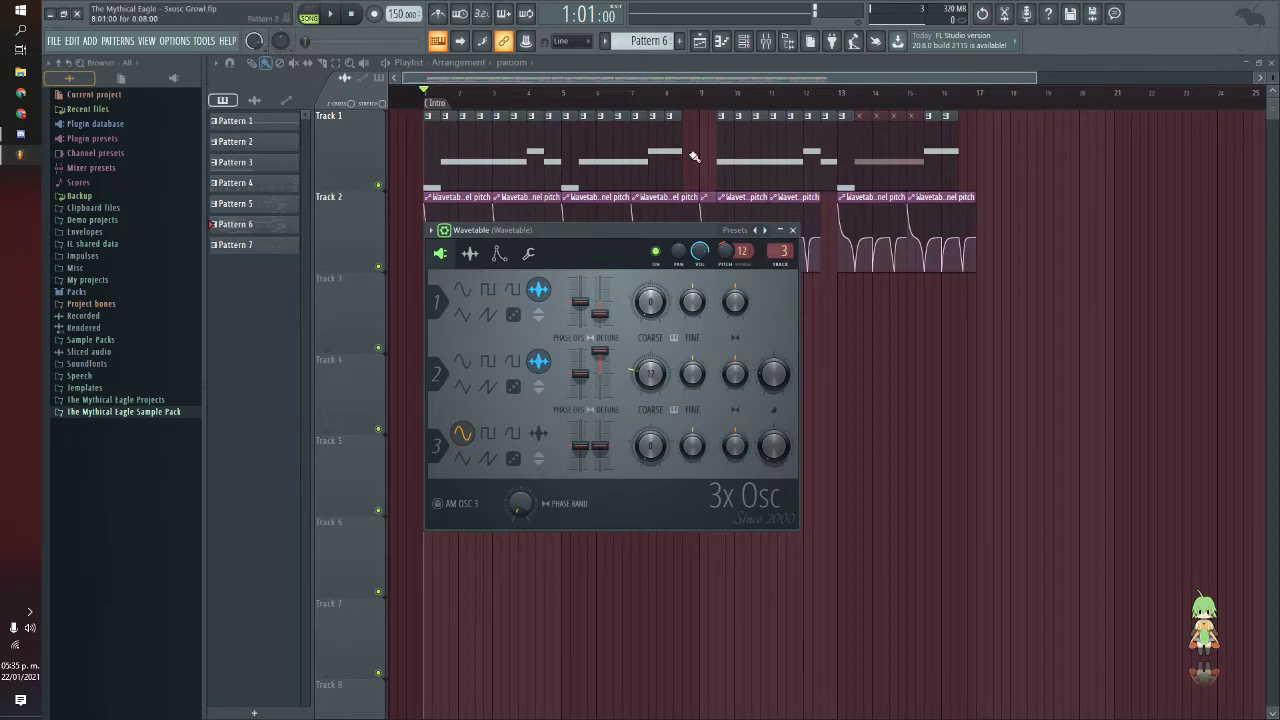
# Close the Wavetable window, inspect the channel rack, and put the playhead at the start of the arrangement.
pyautogui.click(434, 100)
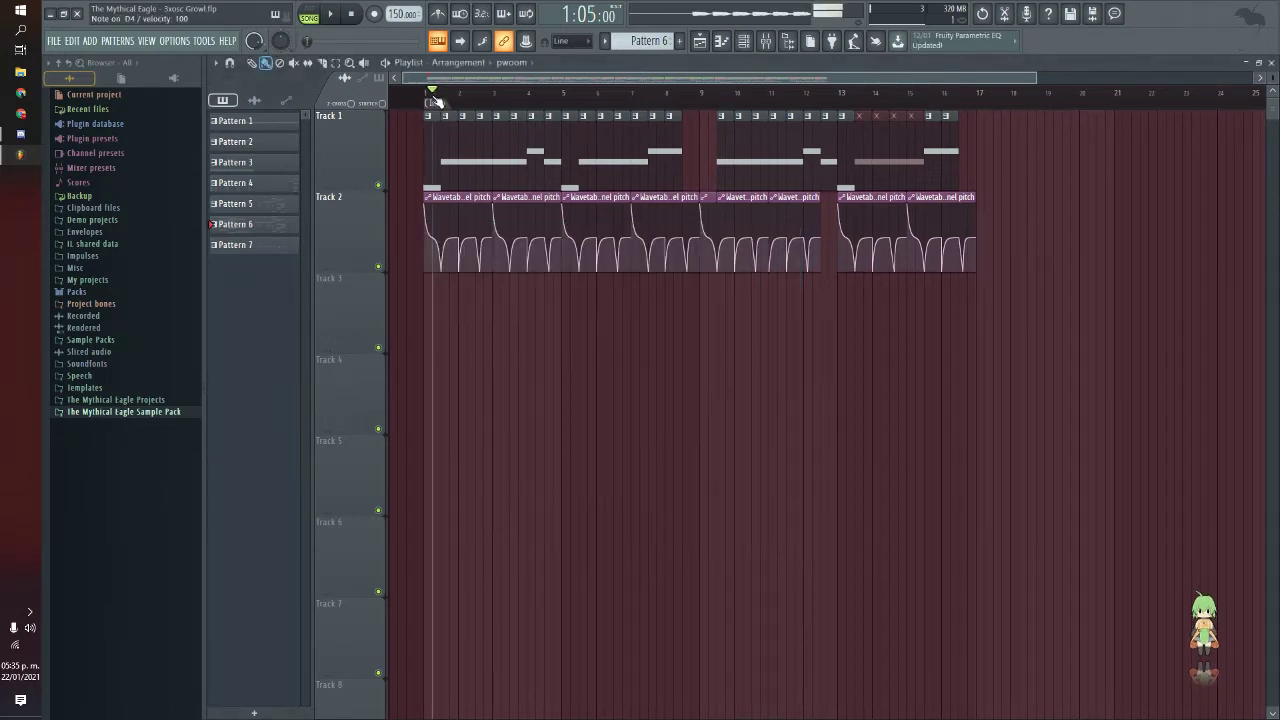
pyautogui.click(744, 42)
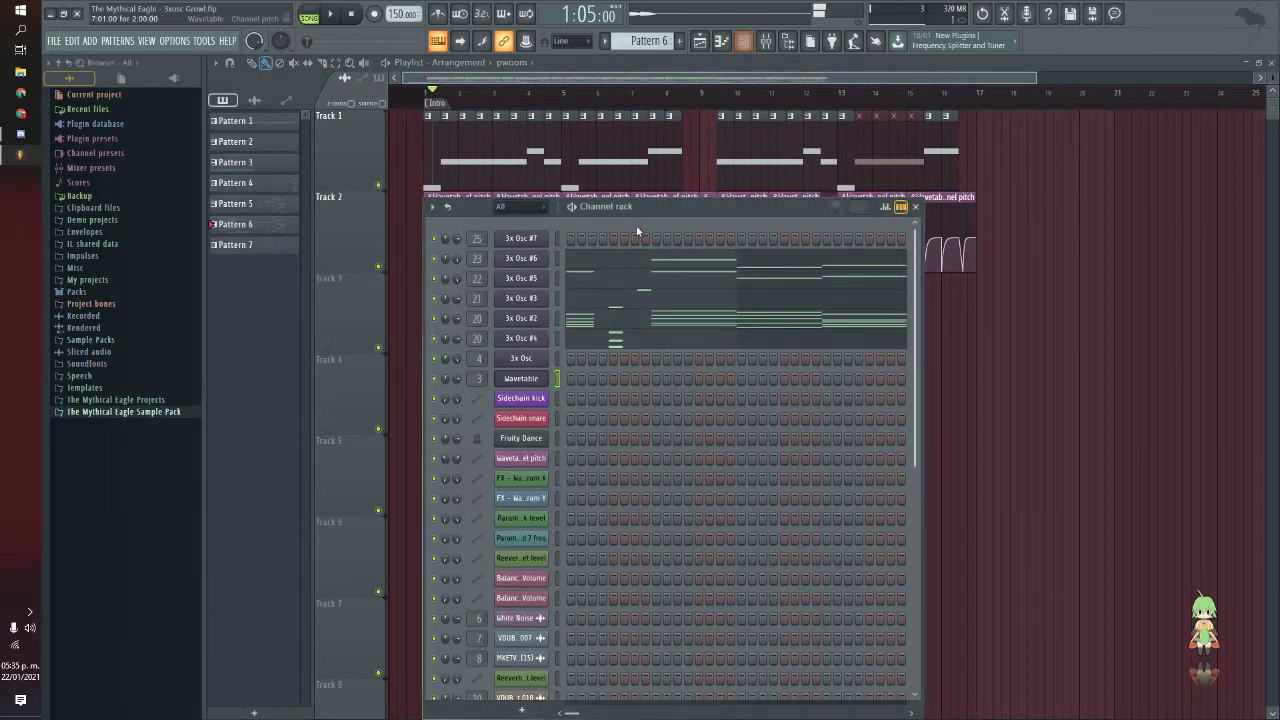
pyautogui.click(746, 50)
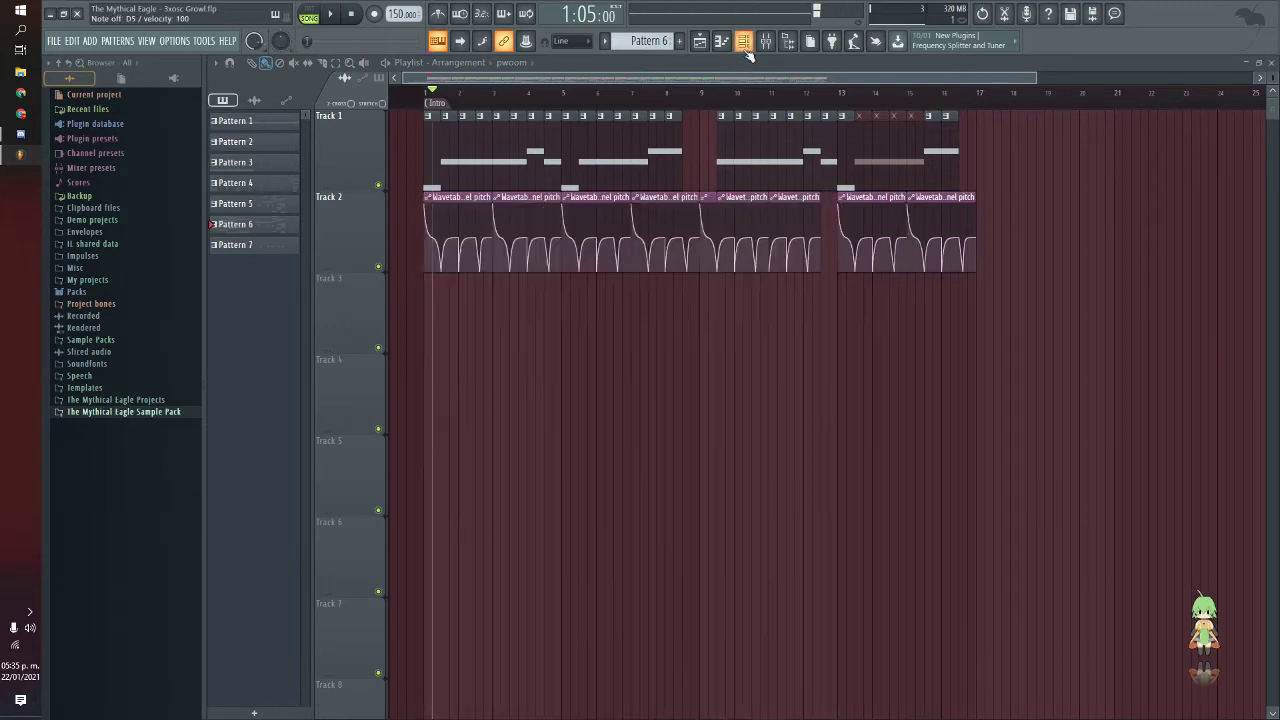
pyautogui.scroll(5, 417, 176)
pyautogui.click(424, 94)
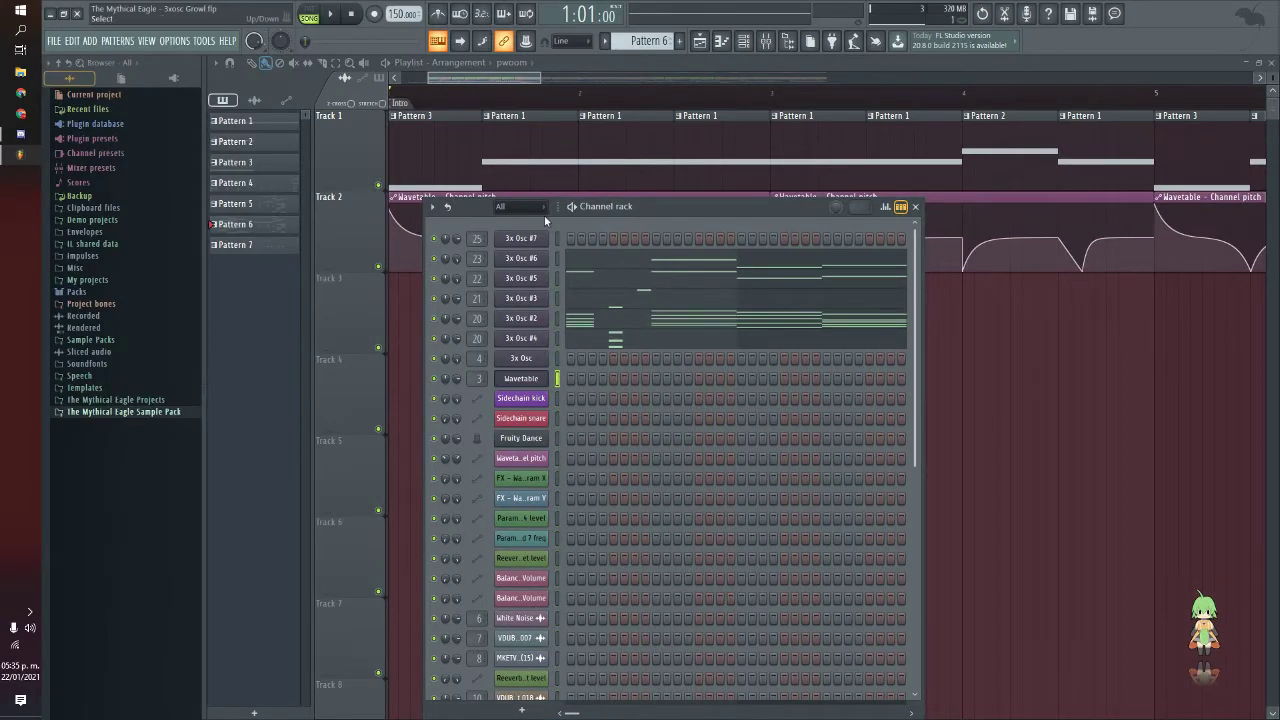
# Mute Track 2's channel pitch automation and play the Track 1 patterns from the start of the song.
pyautogui.scroll(-4, 454, 111)
pyautogui.rightClick(386, 111)
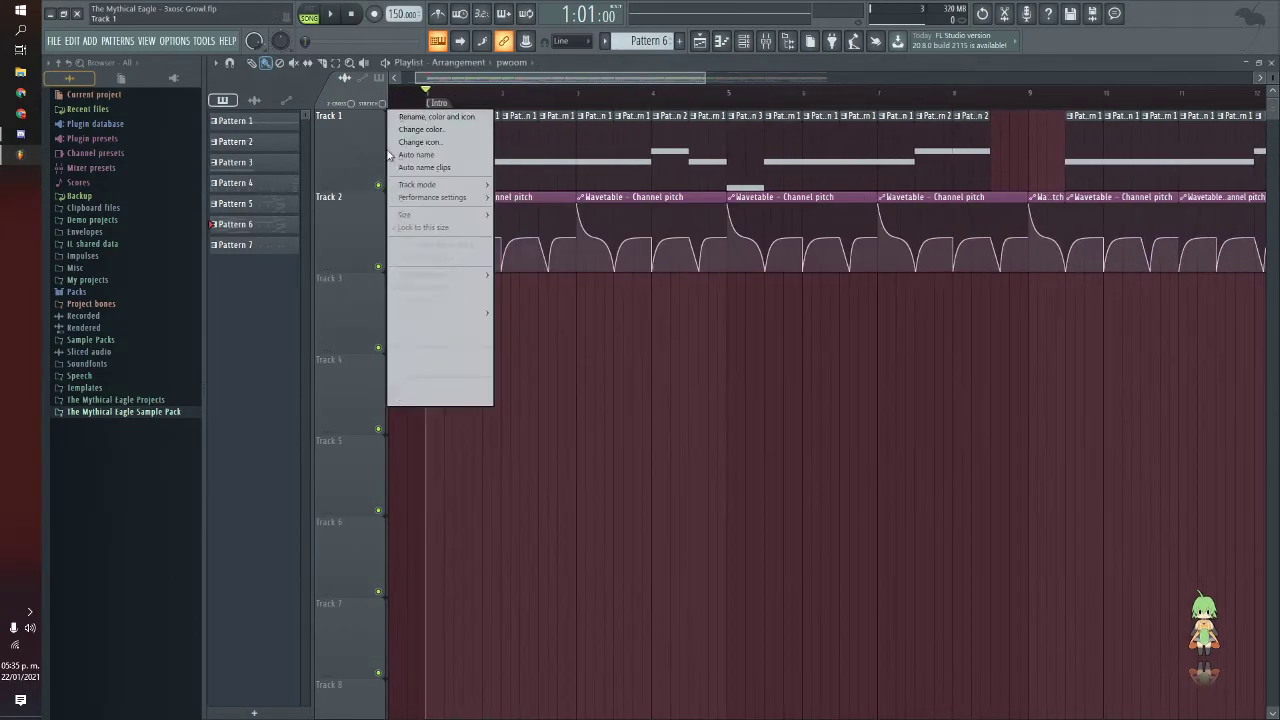
pyautogui.click(433, 99)
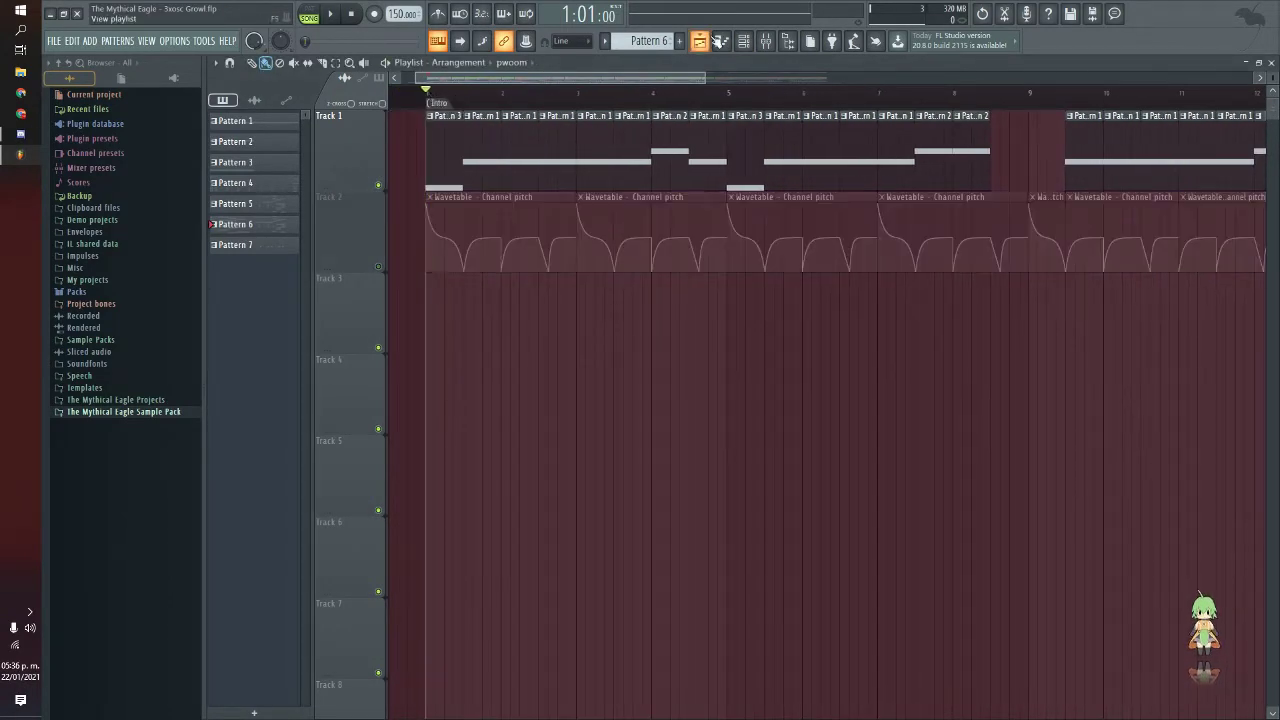
pyautogui.press('space')
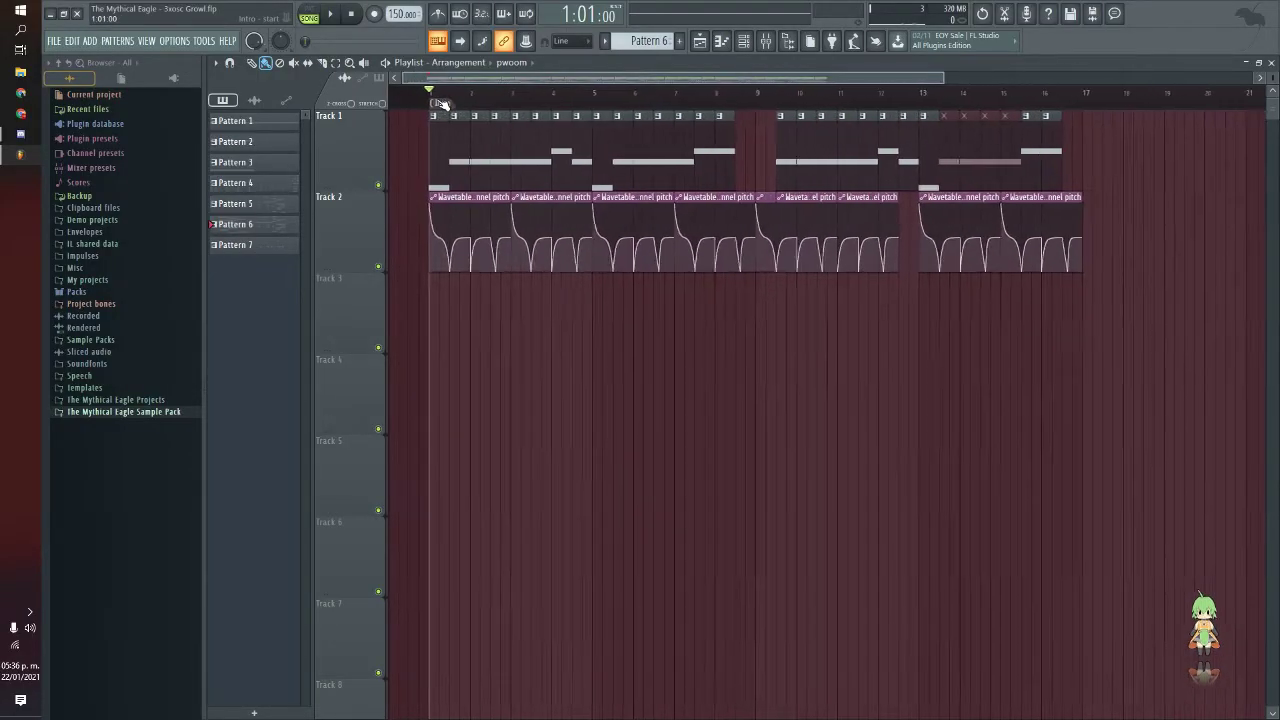
# Play the opening bars with Track 2's Wavetable pitch automation active, and stop playback.
pyautogui.scroll(3, 446, 105)
pyautogui.scroll(-1, 446, 105)
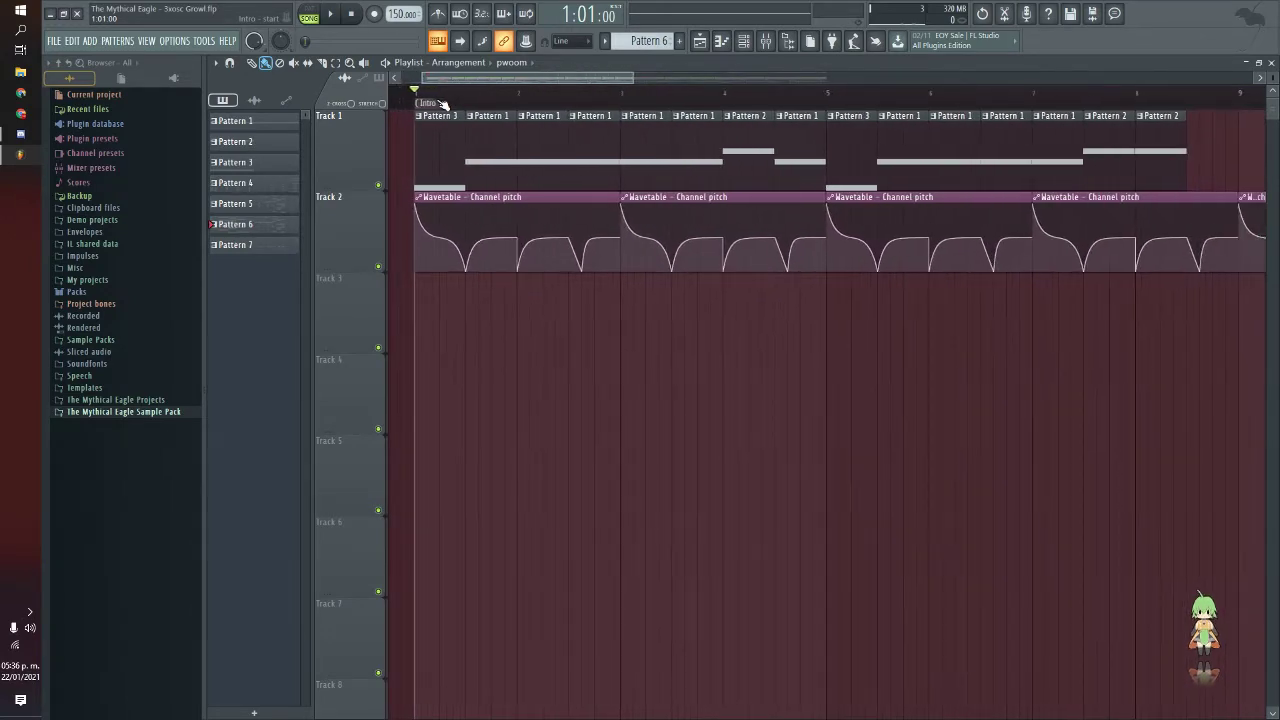
pyautogui.press('space')
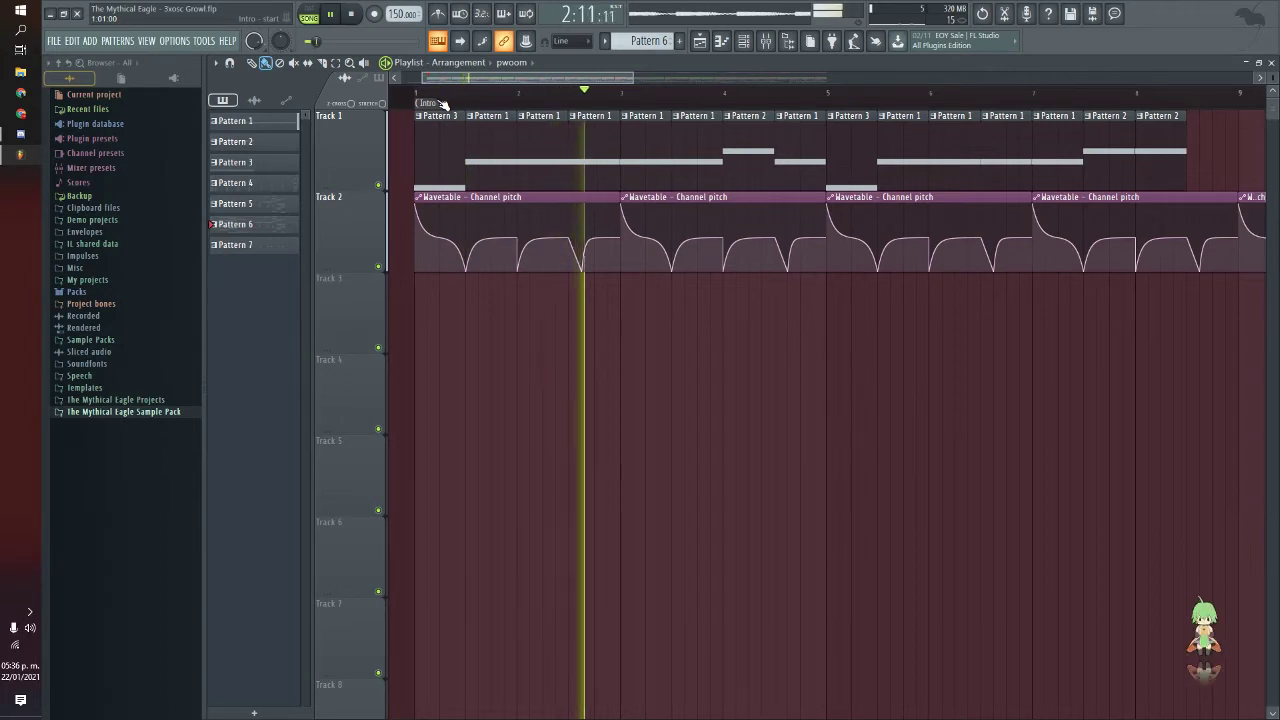
pyautogui.press('space')
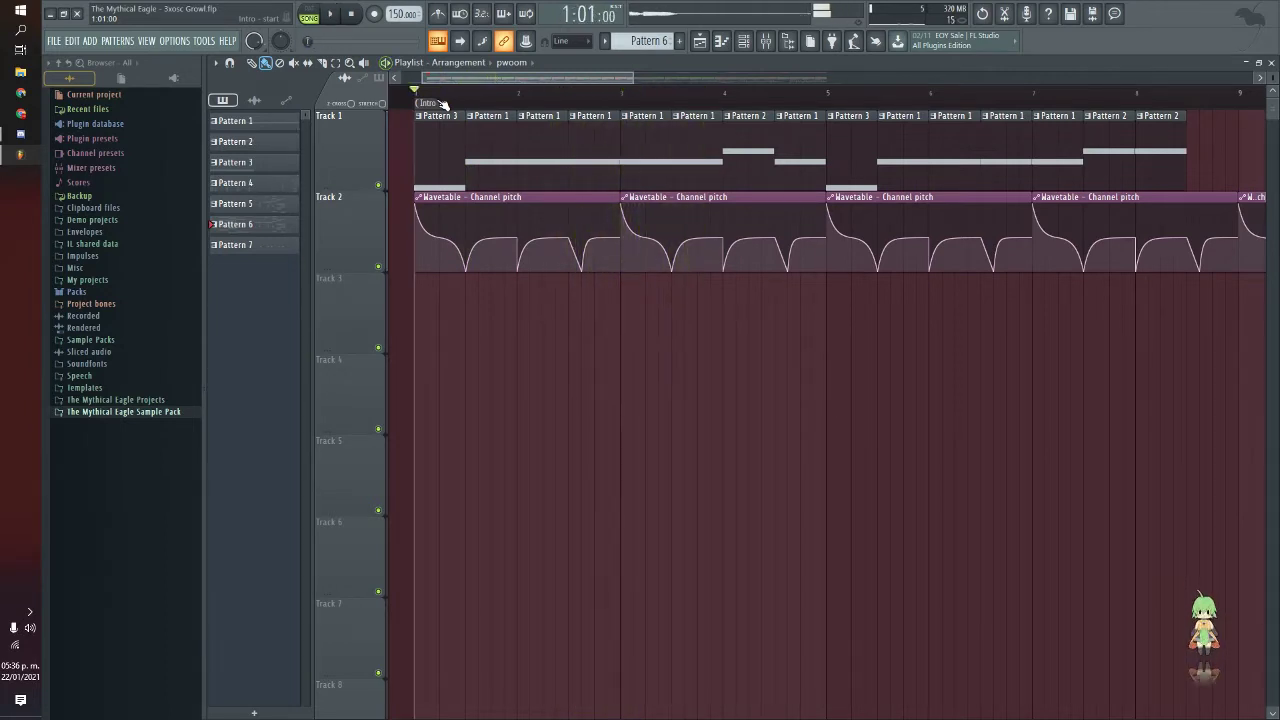
# Bypass the Wavetable mixer effects in slots 2 to 8, leaving only the first FX active, and audition the sound.
pyautogui.press('F9')
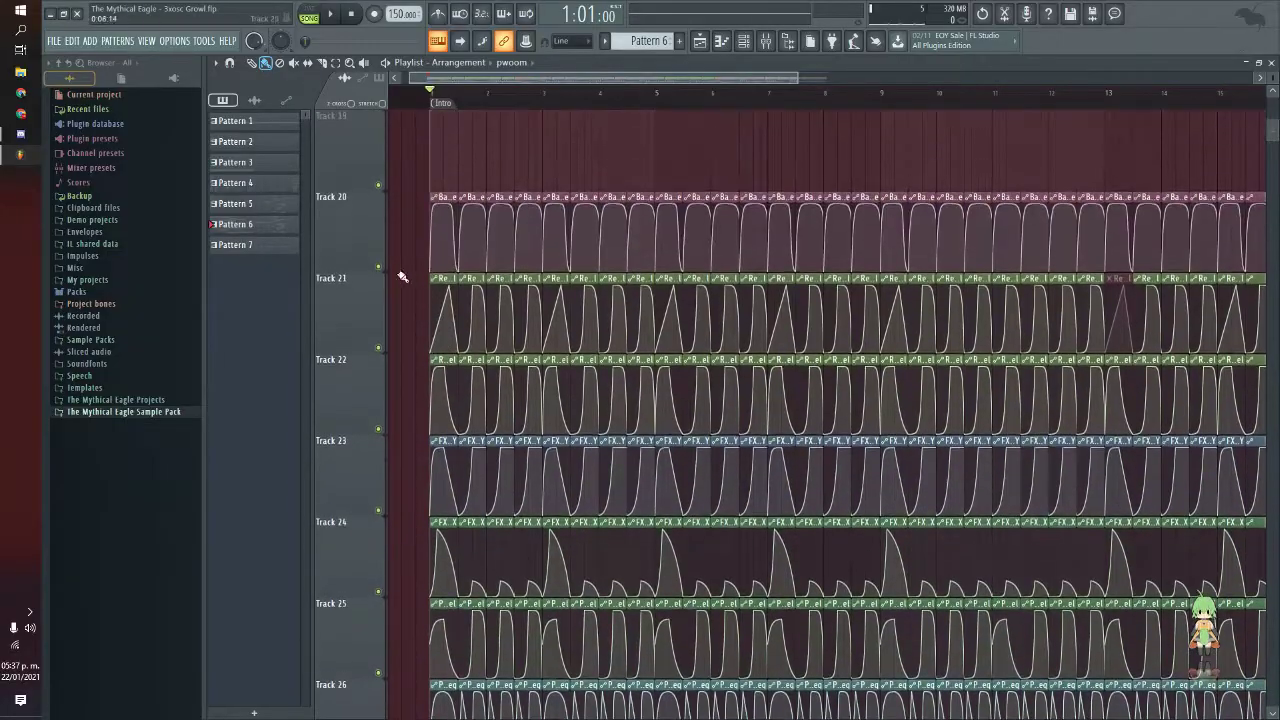
pyautogui.click(768, 41)
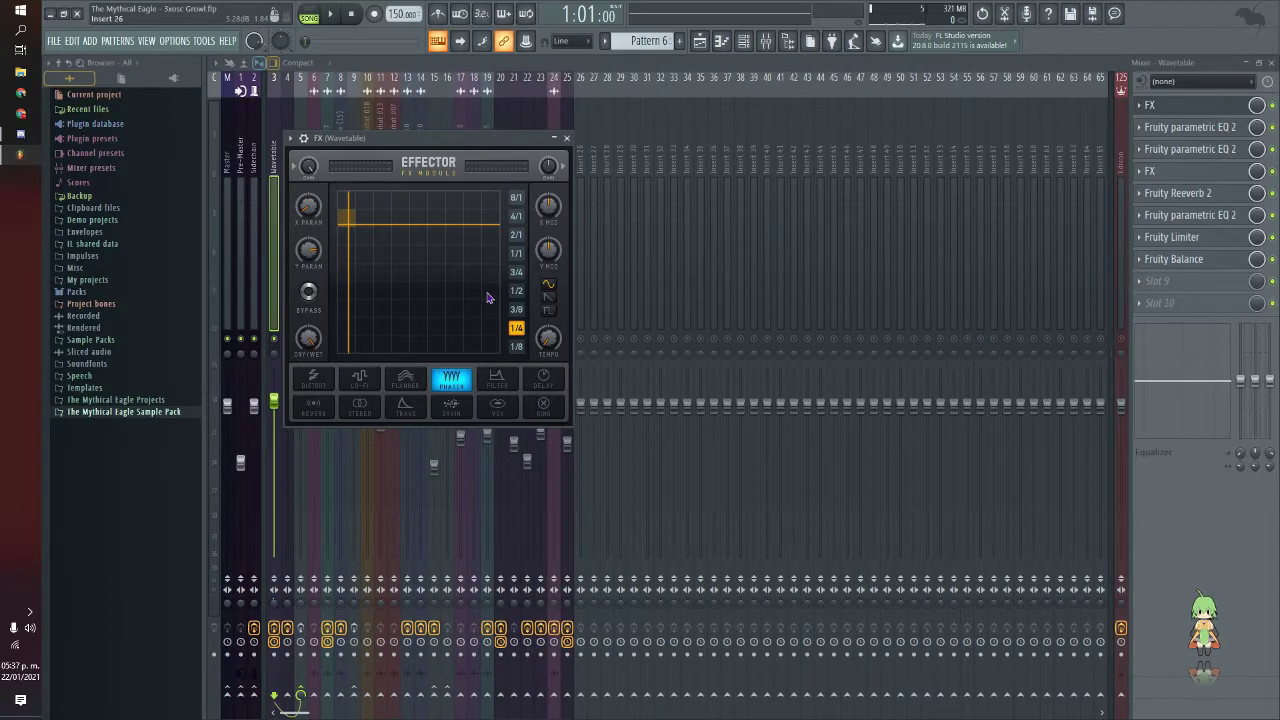
pyautogui.click(1273, 260)
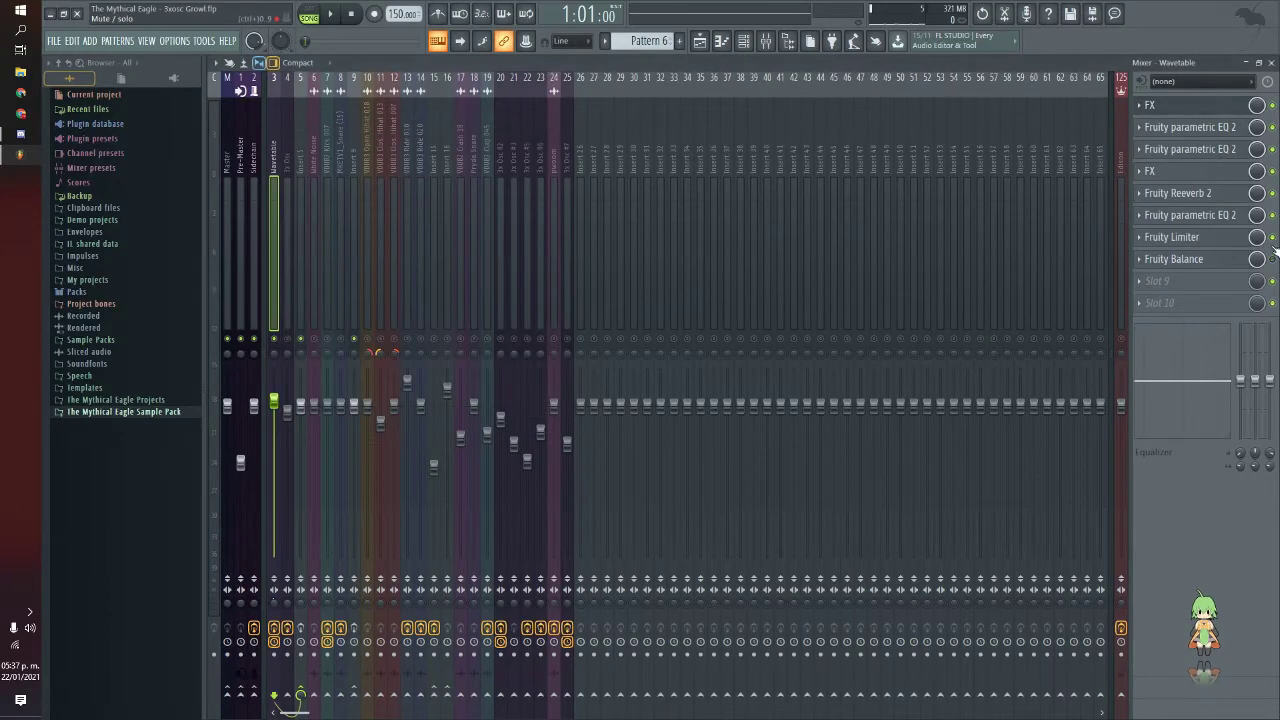
pyautogui.press('space')
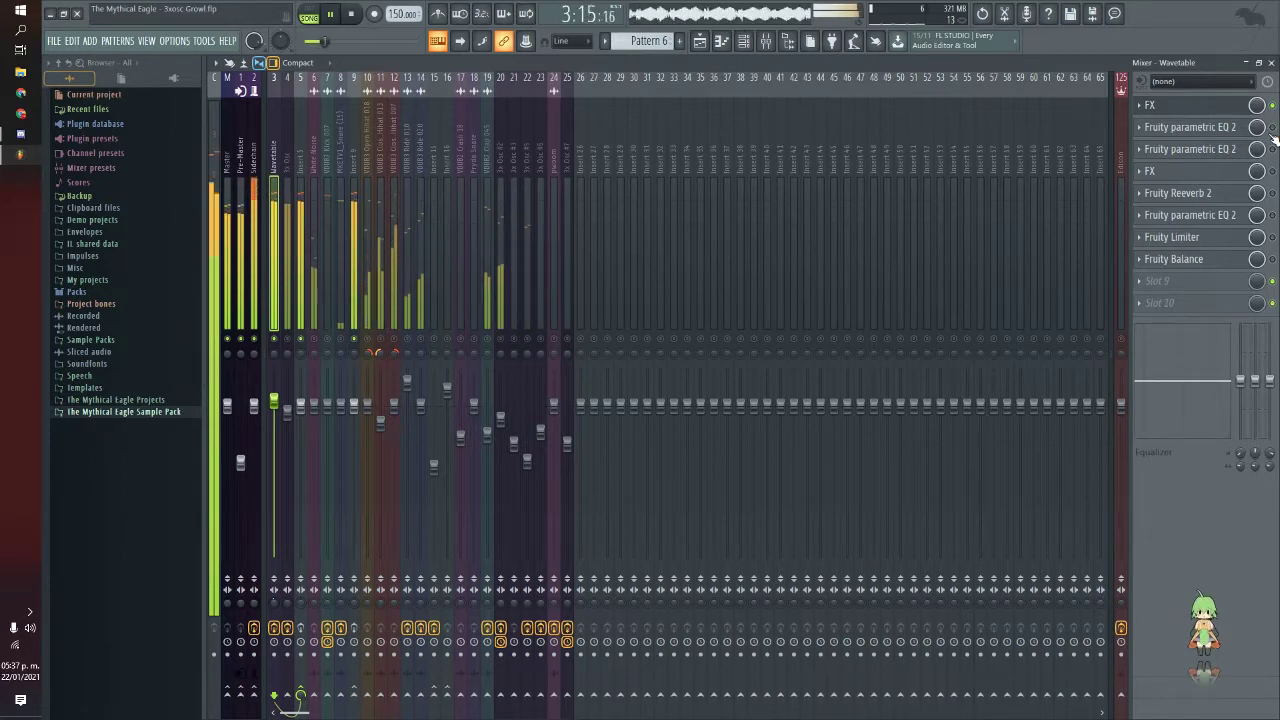
pyautogui.press('space')
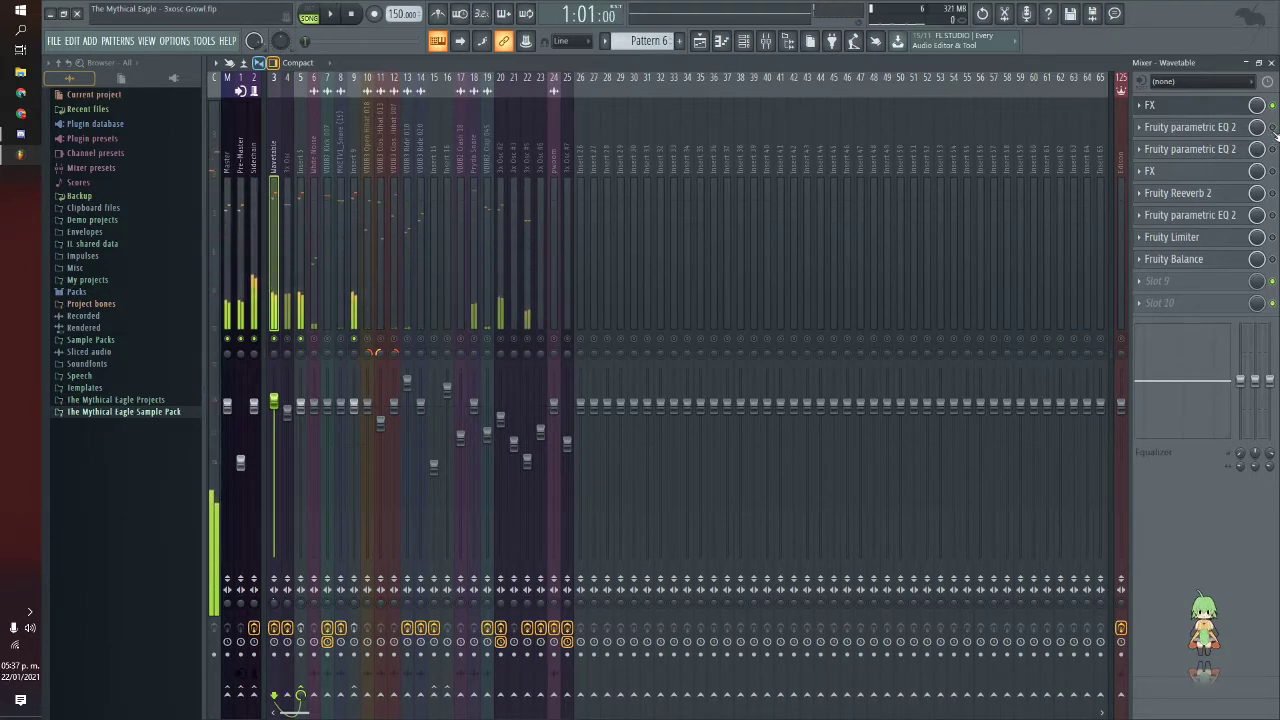
# Enable the Fruity parametric EQ 2 in slot 2, open its window, and audition its mid peak band during playback.
pyautogui.click(1212, 130)
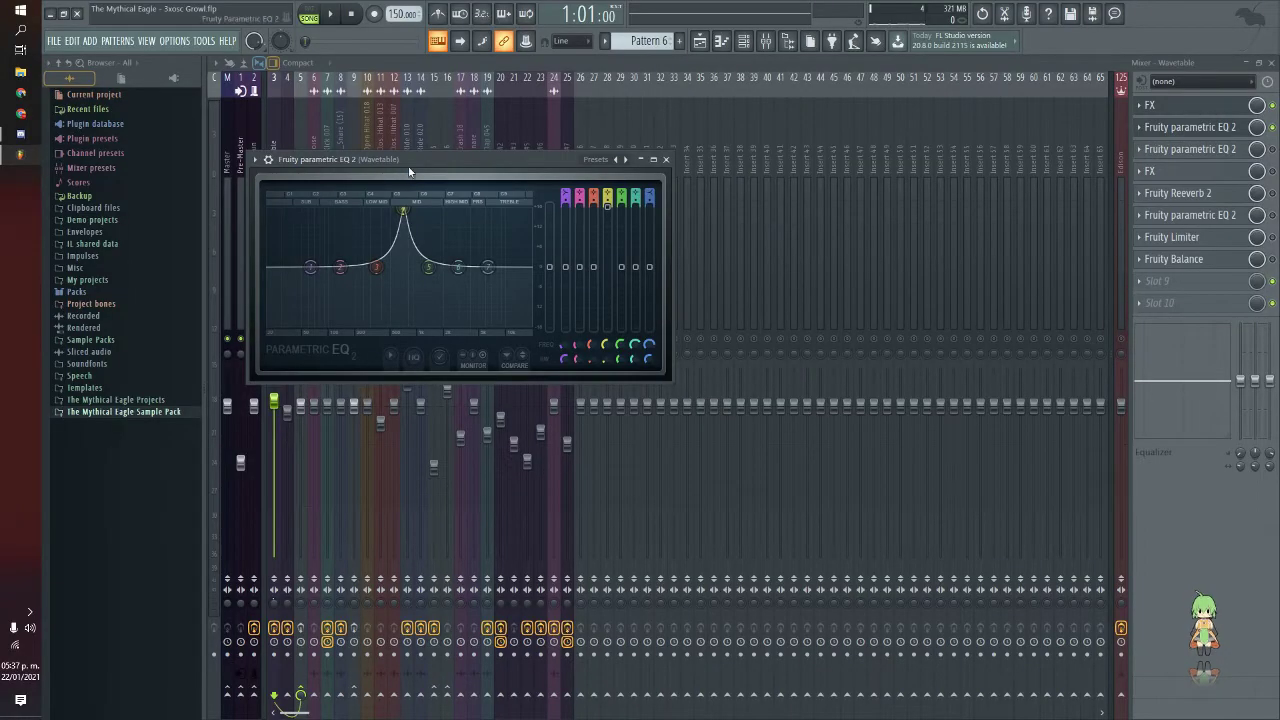
pyautogui.moveTo(409, 172); pyautogui.dragTo(503, 202)
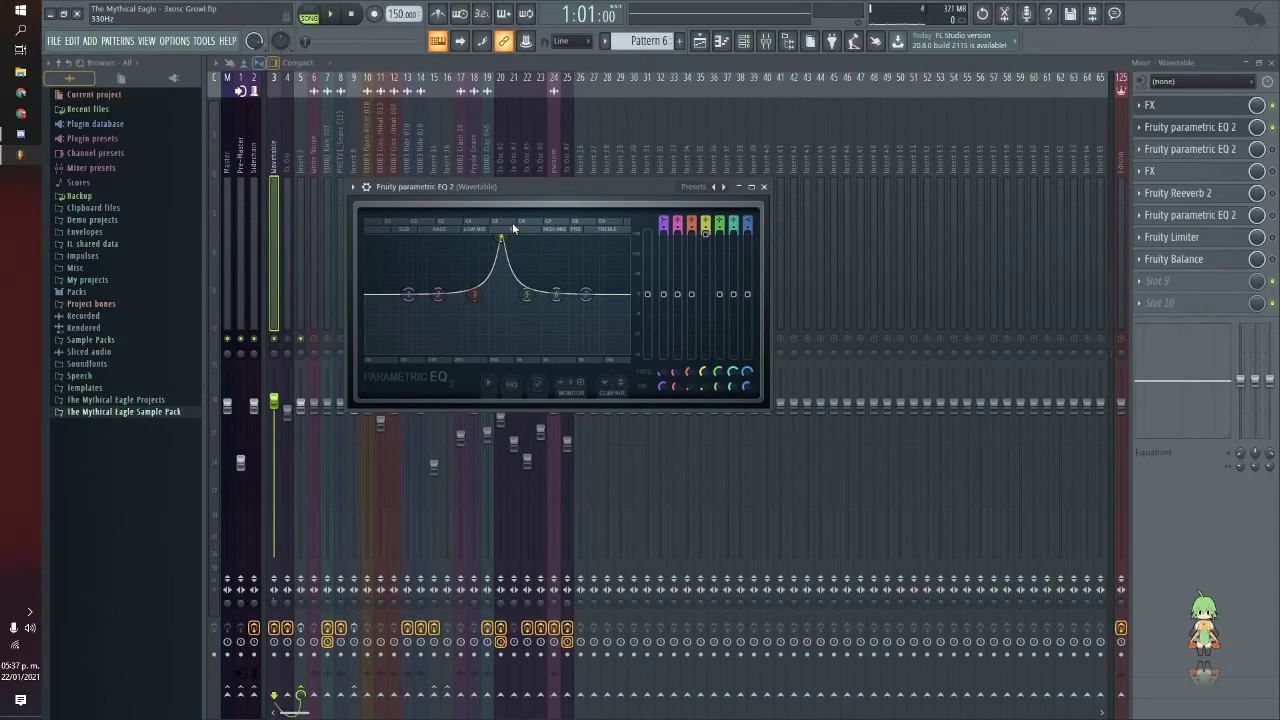
pyautogui.moveTo(502, 189); pyautogui.dragTo(497, 153)
pyautogui.press('space')
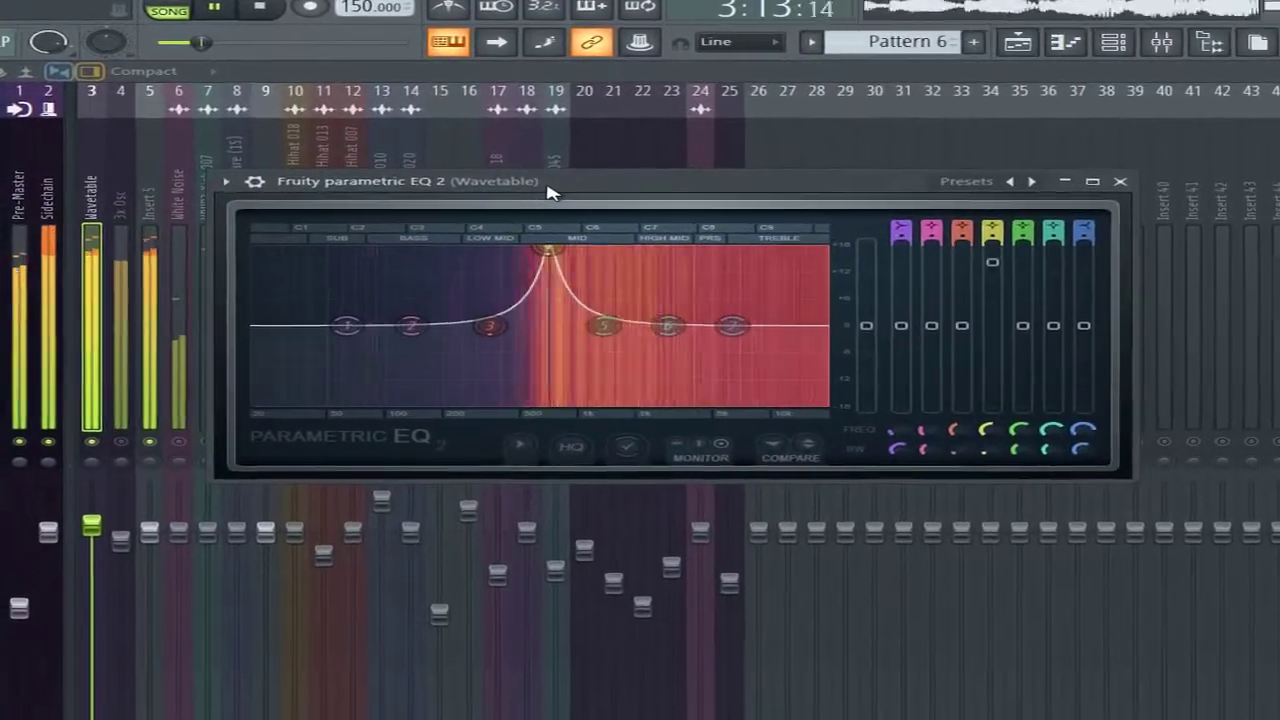
pyautogui.press('space')
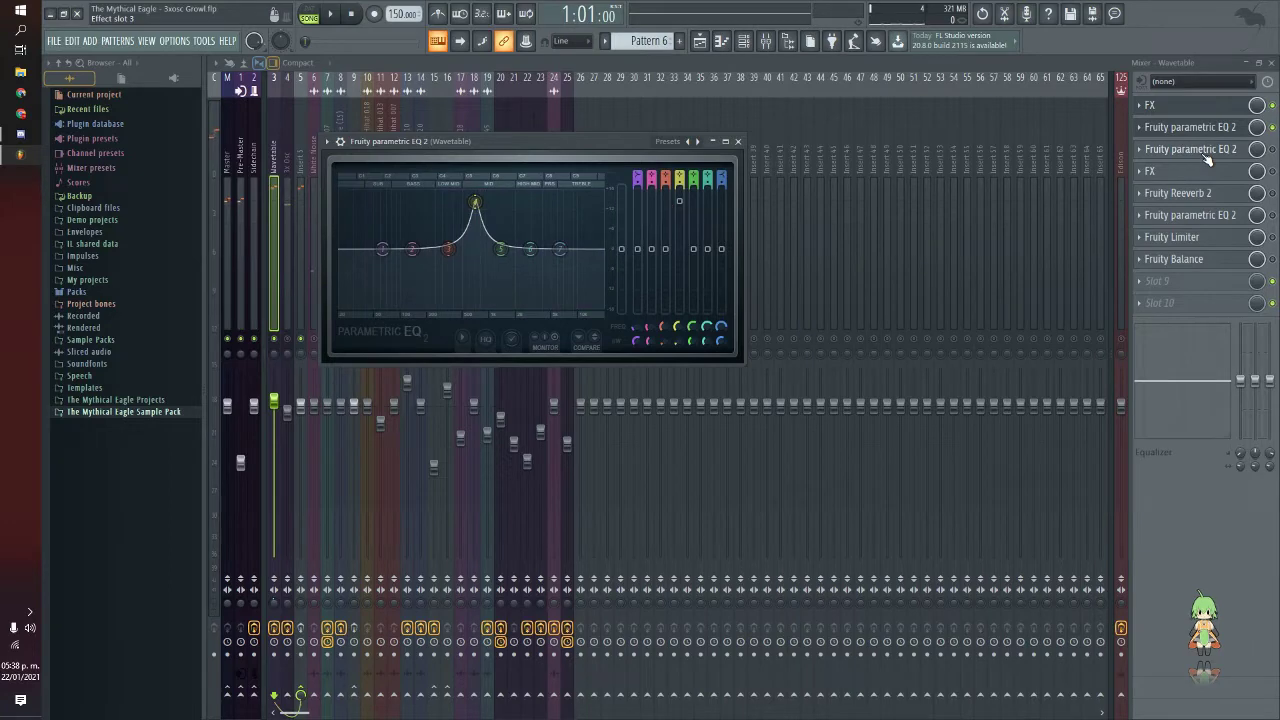
# Enable and open the Fruity parametric EQ 2 in slot 3, and audition its moving low-pass band during playback.
pyautogui.click(1205, 156)
pyautogui.press('Escape')
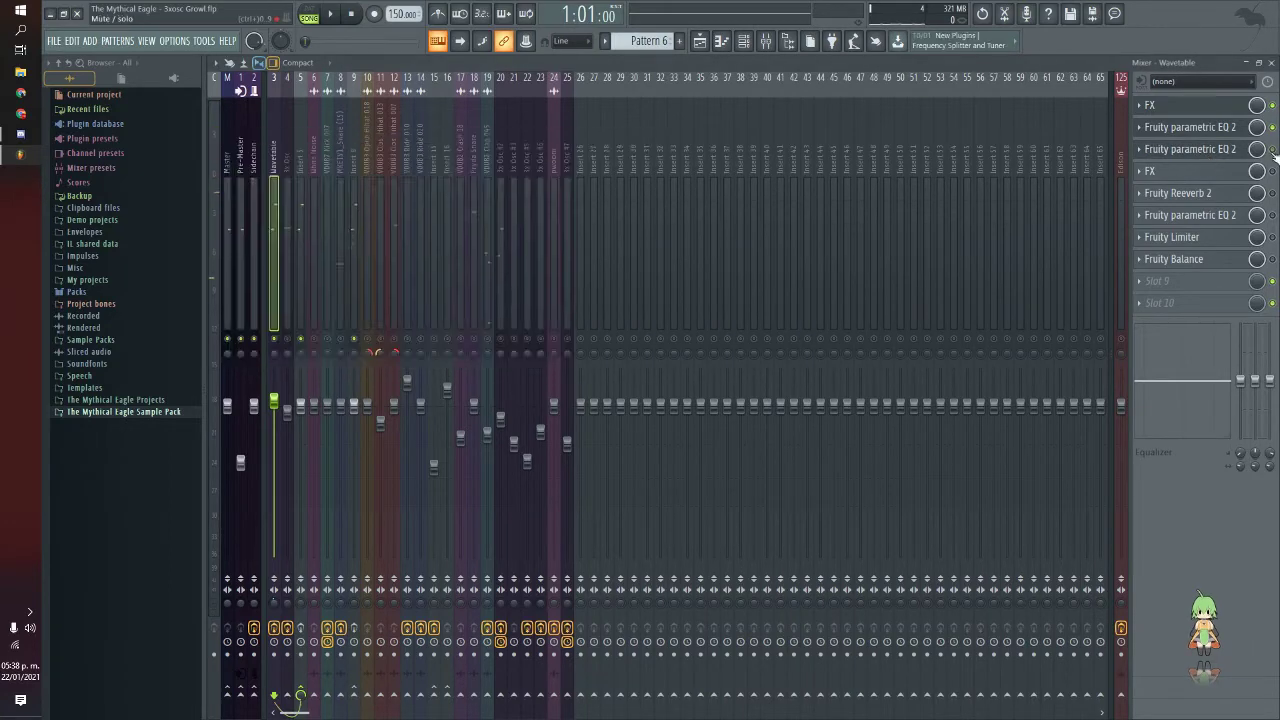
pyautogui.click(1237, 153)
pyautogui.press('space')
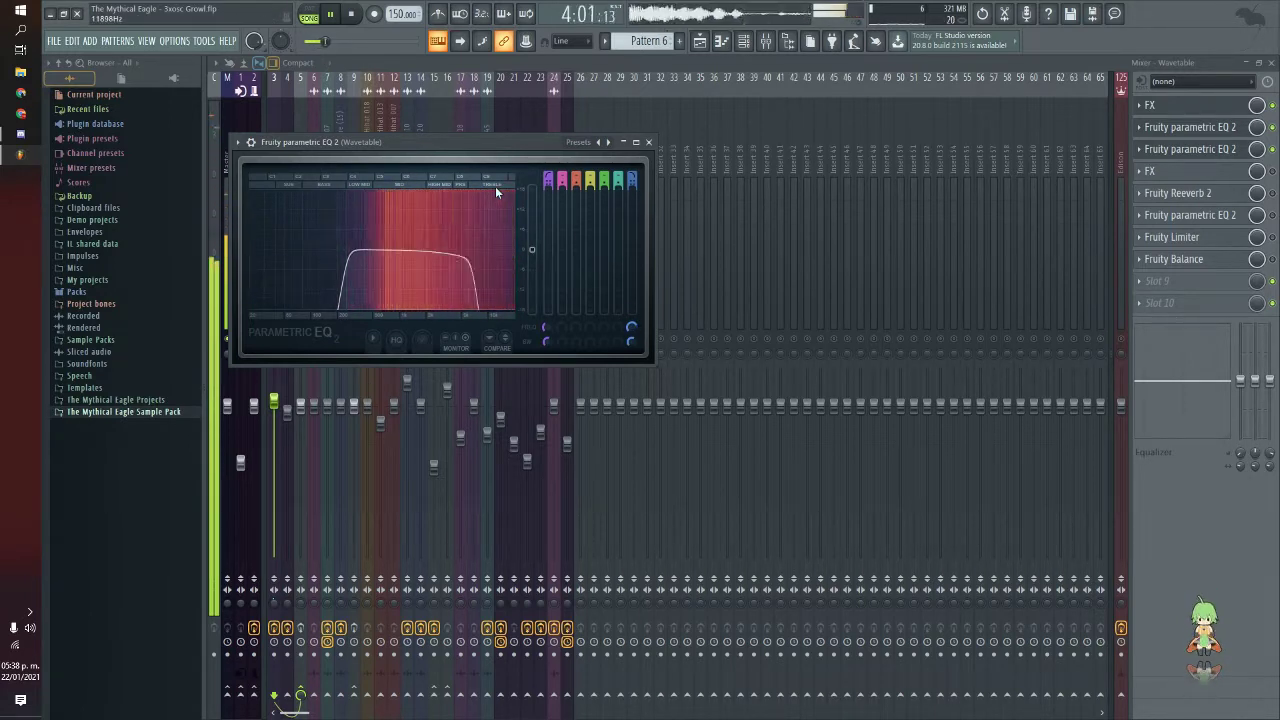
pyautogui.press('space')
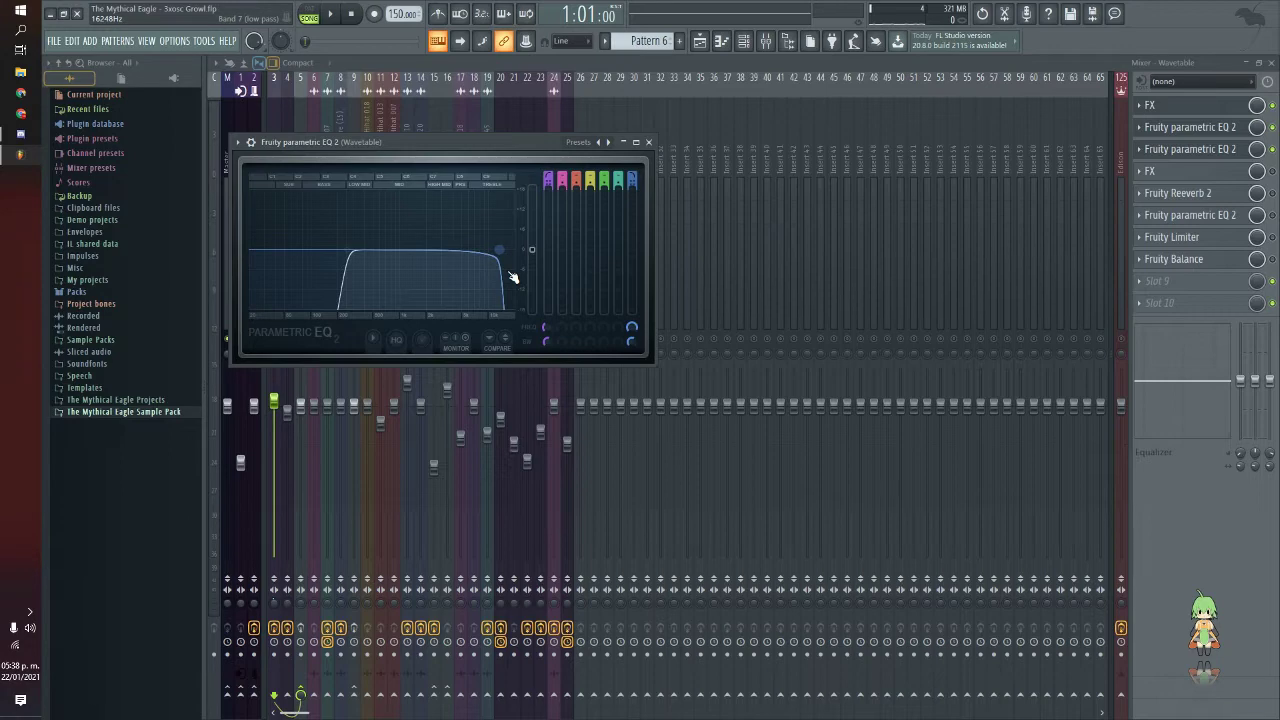
# Enable the slot 4 FX module with its Delay effect and audition the Wavetable sound with it.
pyautogui.click(1170, 172)
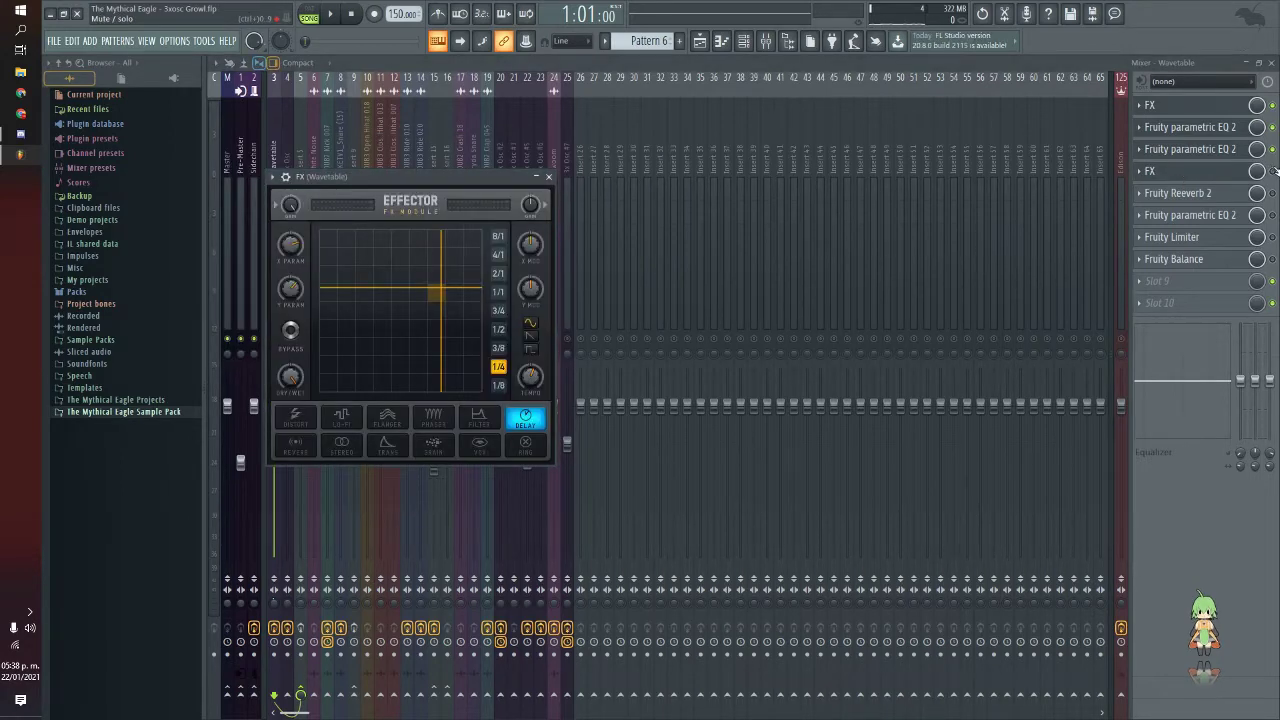
pyautogui.click(1273, 171)
pyautogui.click(1213, 177)
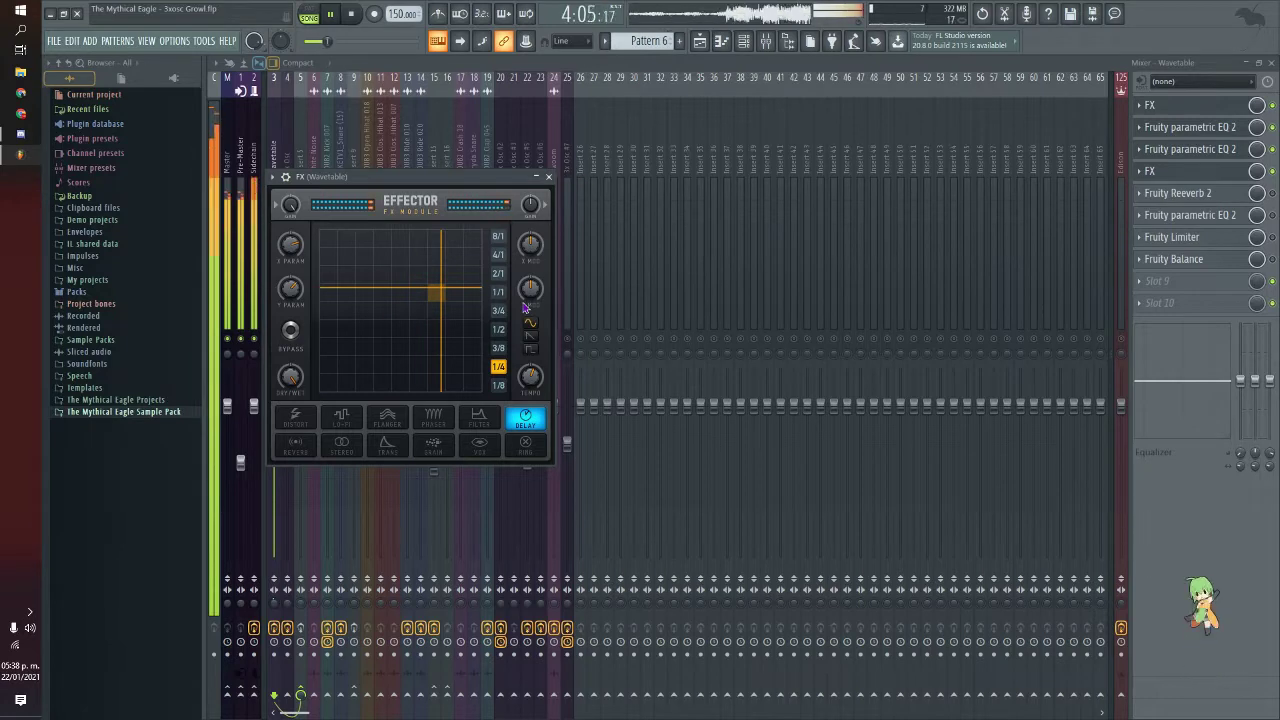
pyautogui.press('space')
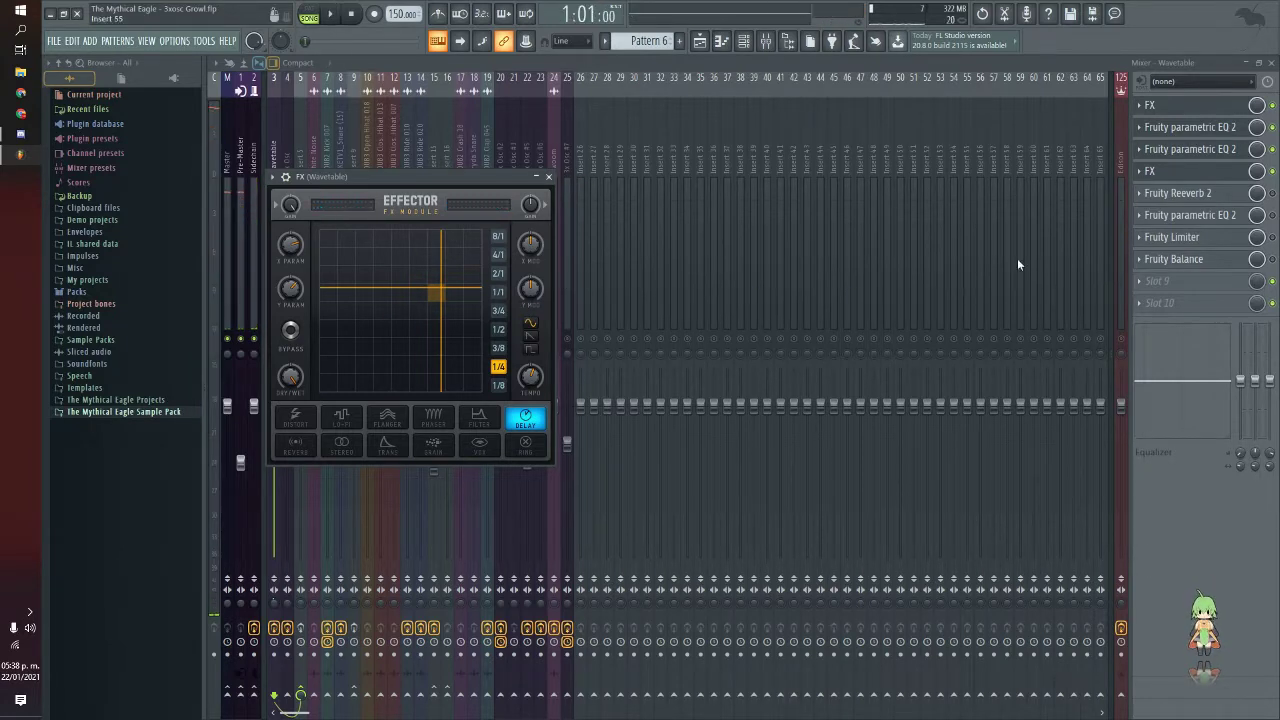
pyautogui.click(1273, 172)
pyautogui.press('space')
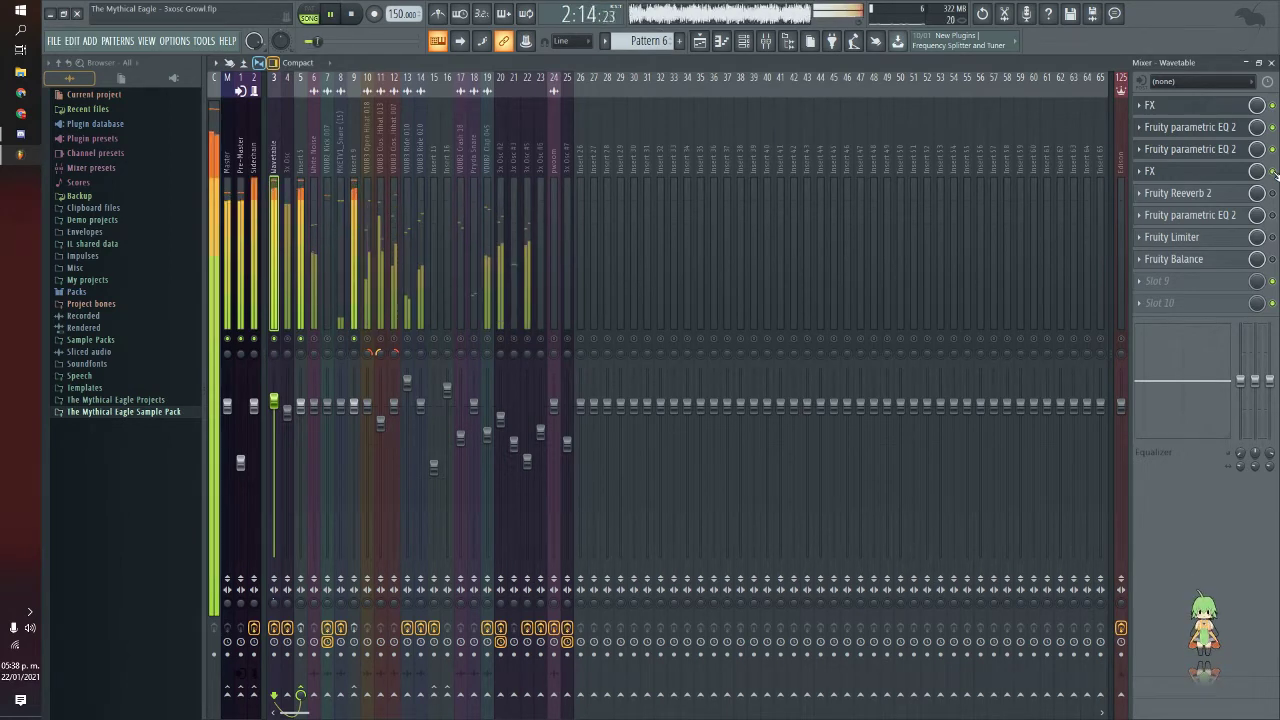
pyautogui.press('space')
# Enable Fruity Reeverb 2 in slot 5 and select the first wet level automation clips on Tracks 21 and 22.
pyautogui.click(1215, 193)
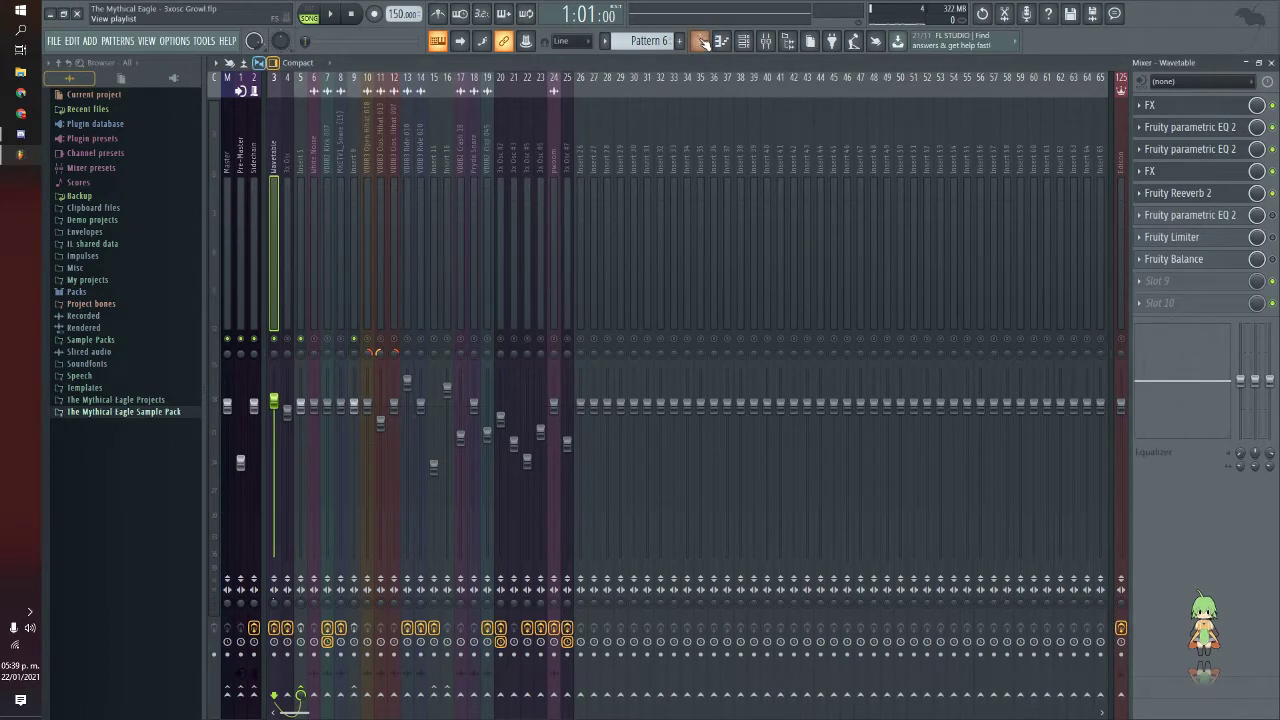
pyautogui.click(701, 41)
pyautogui.scroll(-5, 371, 303)
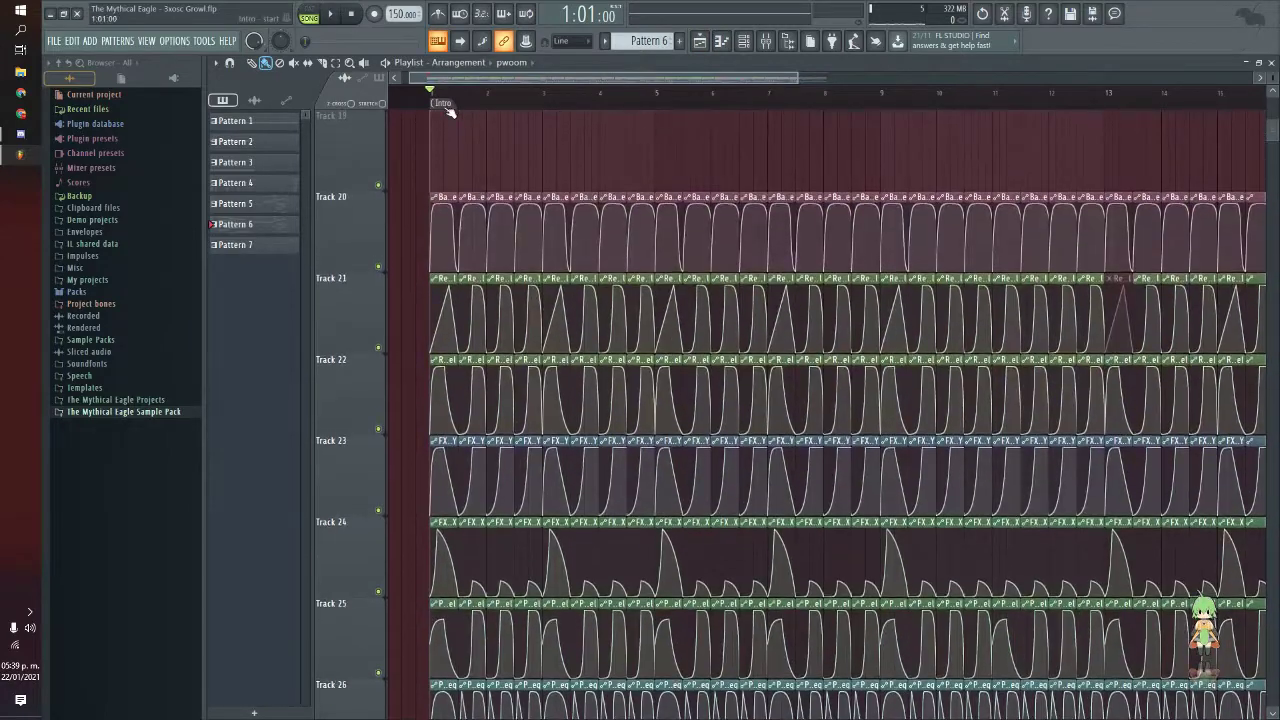
pyautogui.scroll(5, 449, 112)
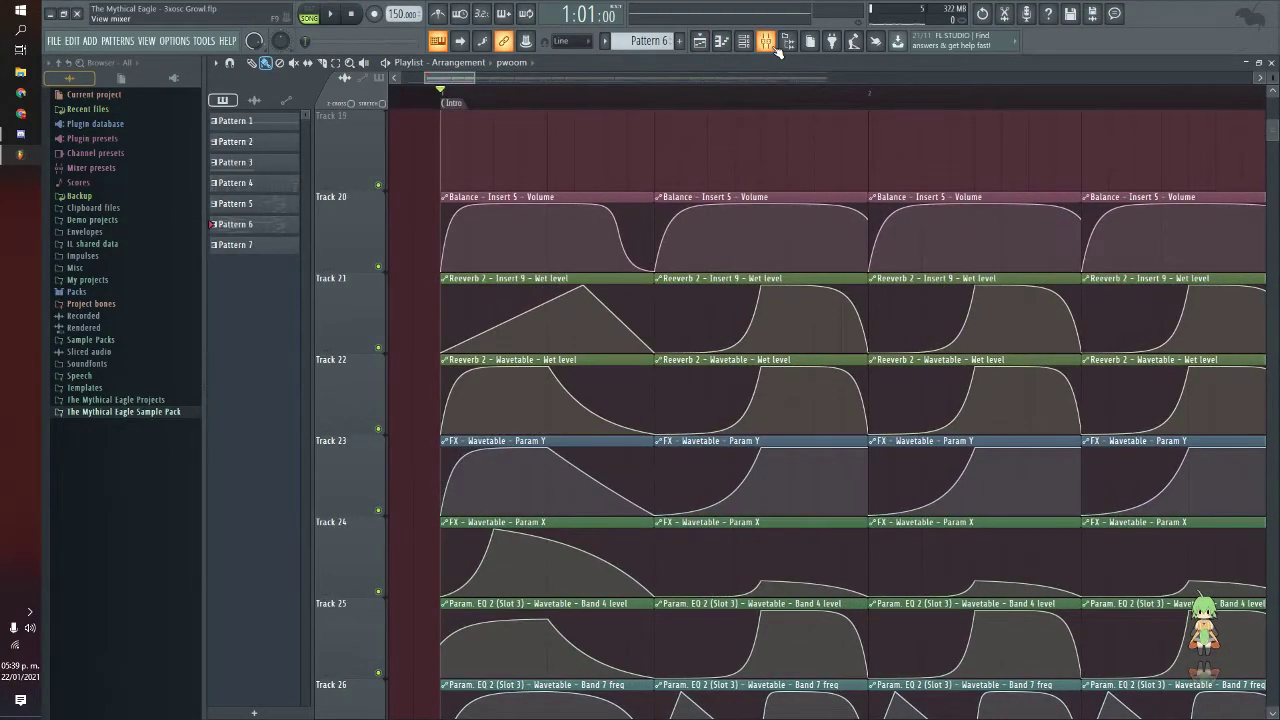
pyautogui.moveTo(420, 294); pyautogui.dragTo(511, 404)
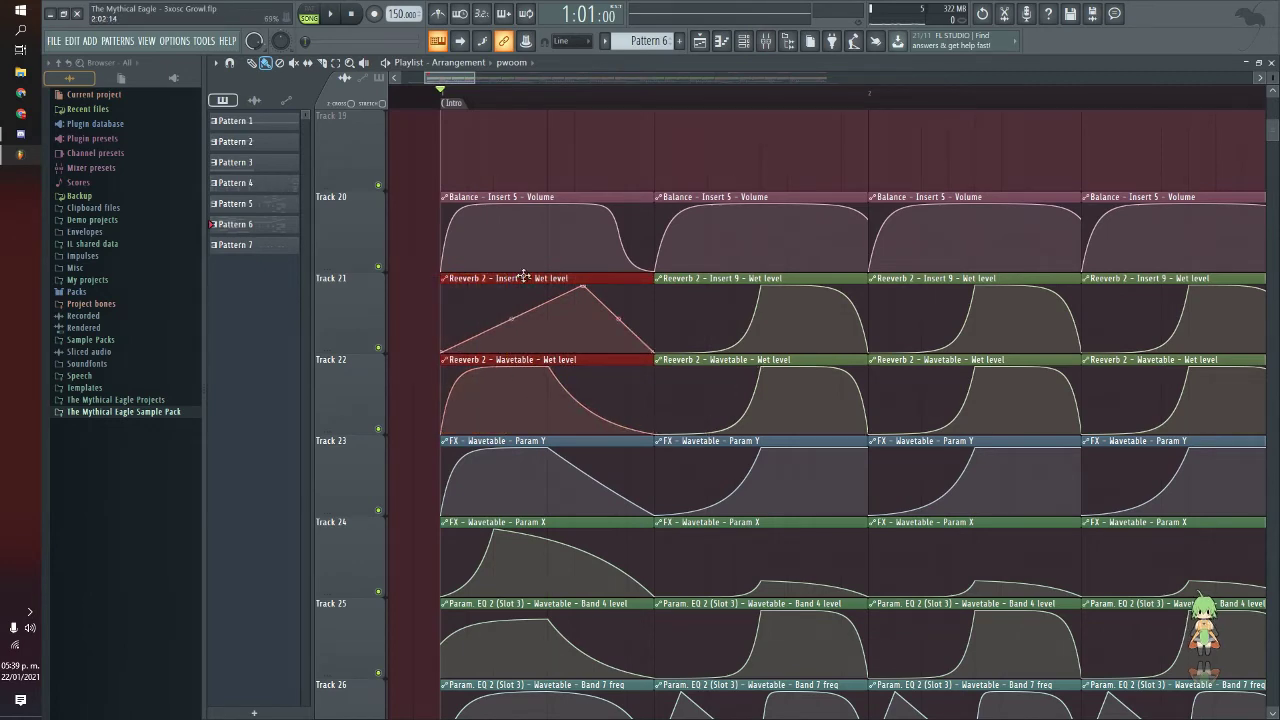
# Open the Wavetable insert's Fruity Reeverb 2 and audition the reverb during playback.
pyautogui.click(776, 44)
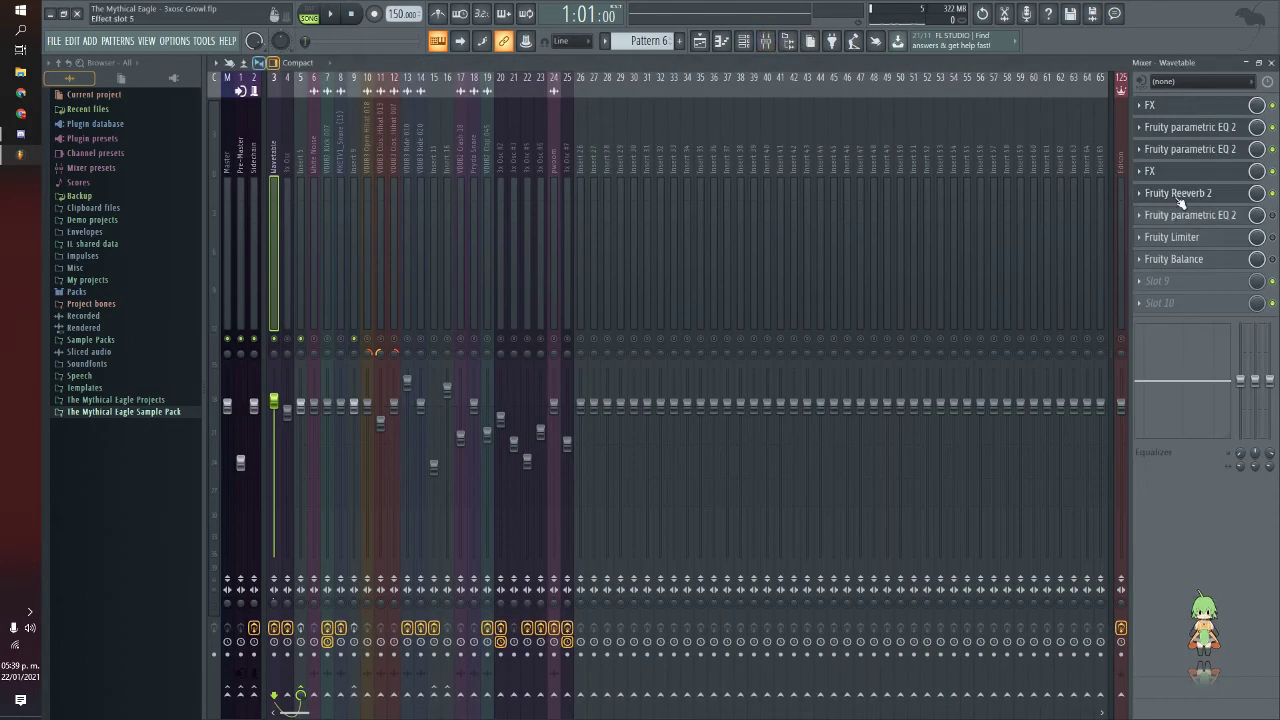
pyautogui.click(1181, 196)
pyautogui.press('space')
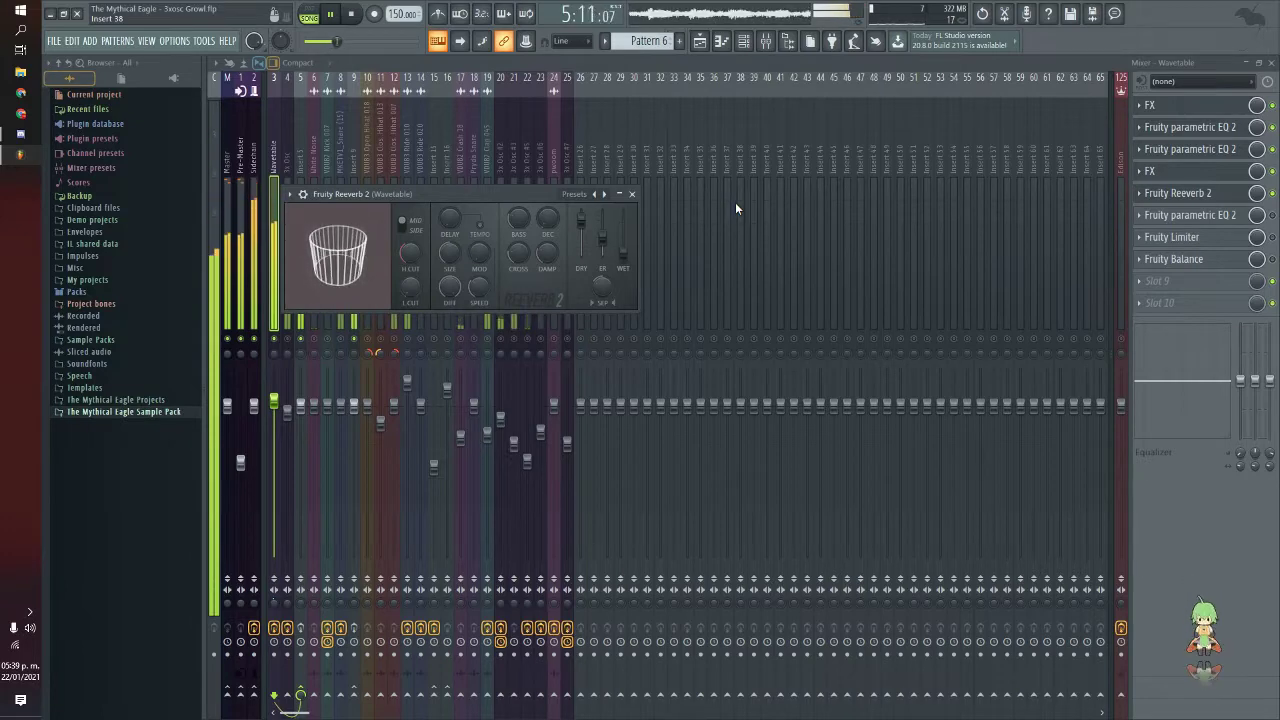
pyautogui.press('space')
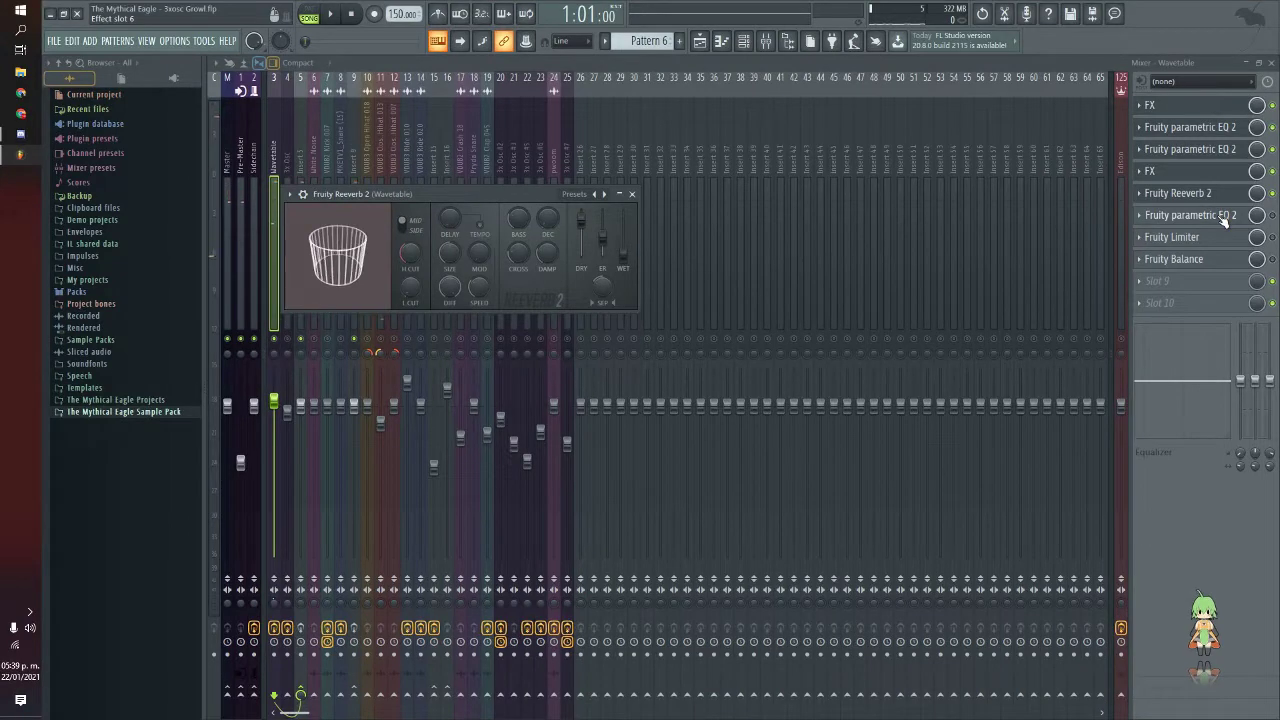
# Enable and open the Fruity parametric EQ 2 in slot 6, and audition the Wavetable sound with it.
pyautogui.click(1222, 216)
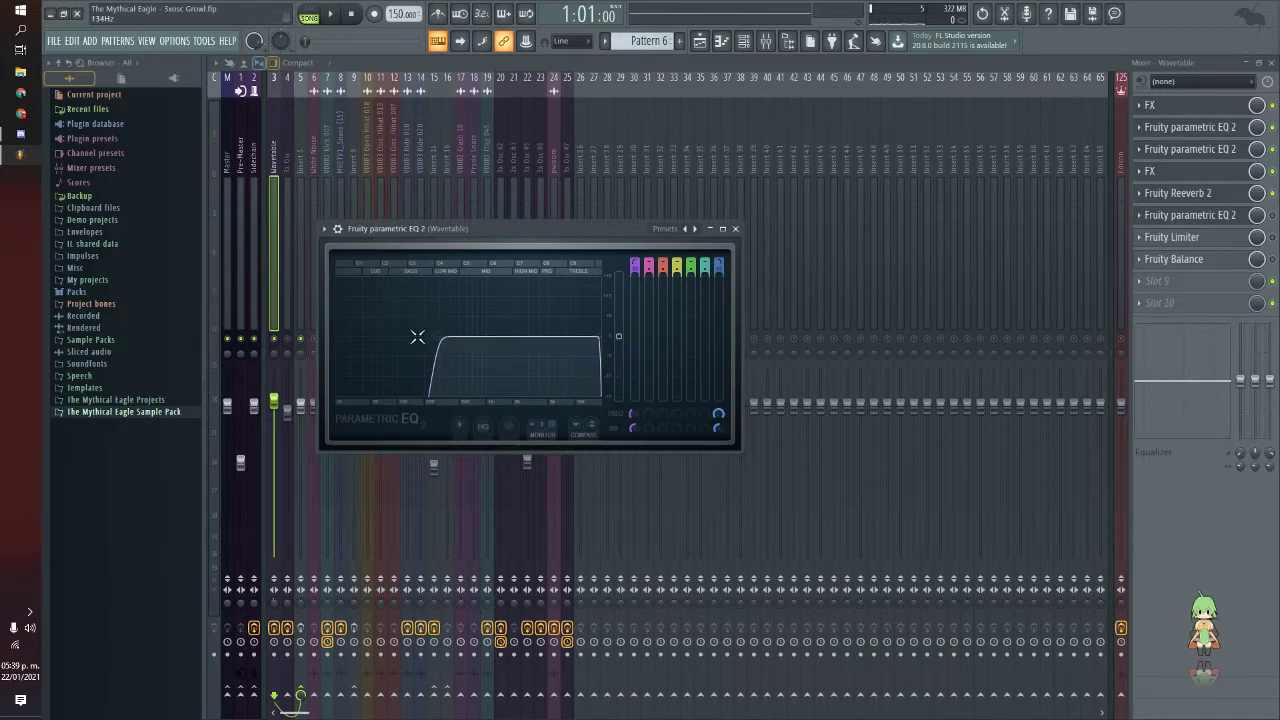
pyautogui.press('space')
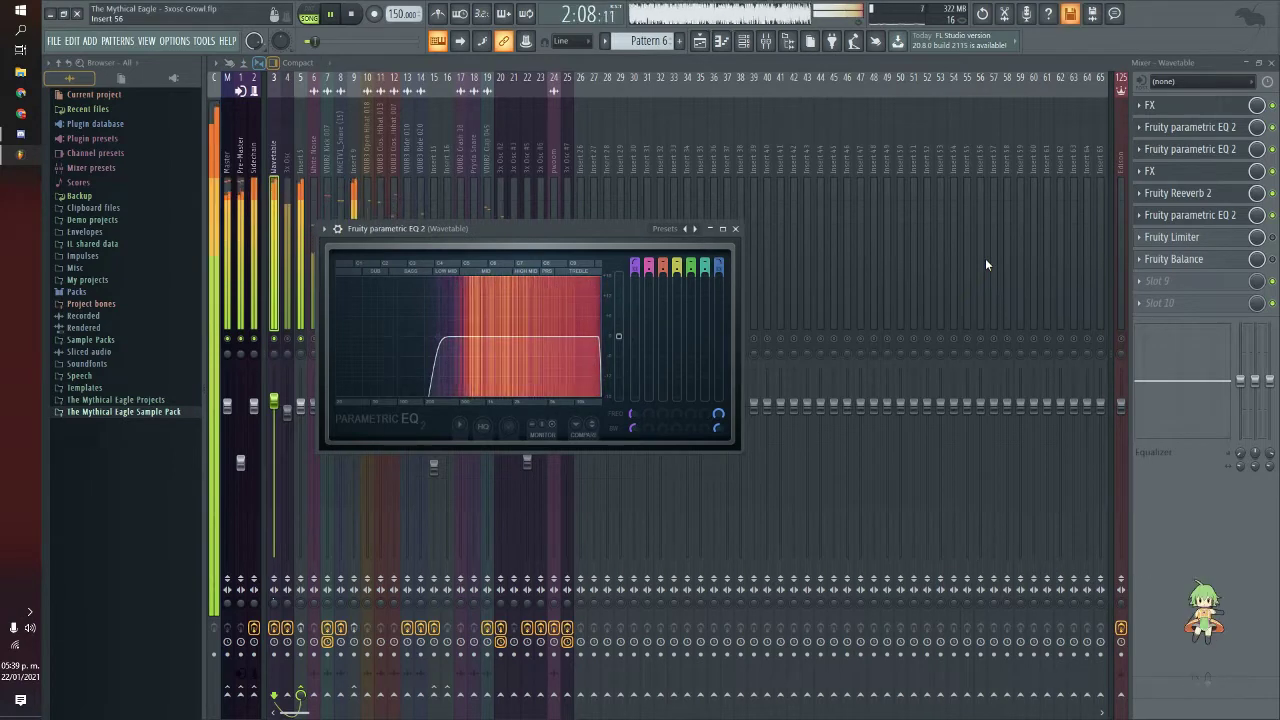
pyautogui.press('space')
# Enable the Wavetable insert's Fruity Limiter in slot 7 and watch its response during playback.
pyautogui.click(1189, 240)
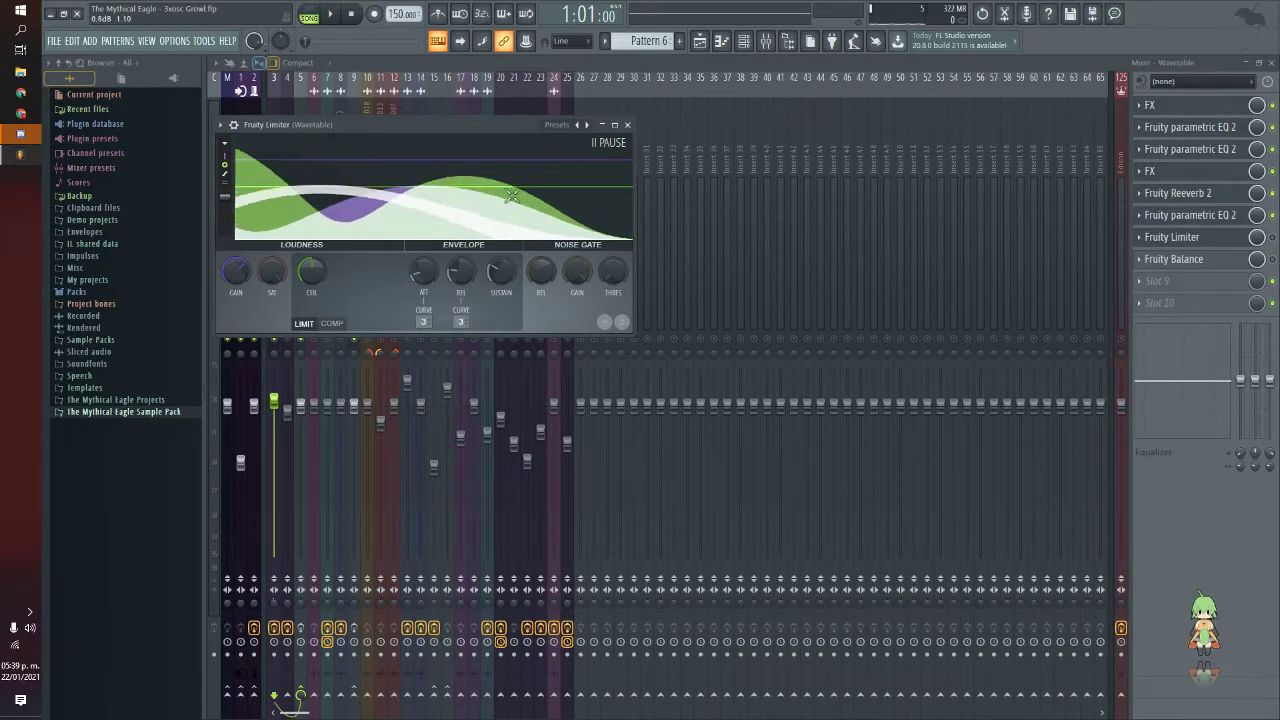
pyautogui.click(1273, 239)
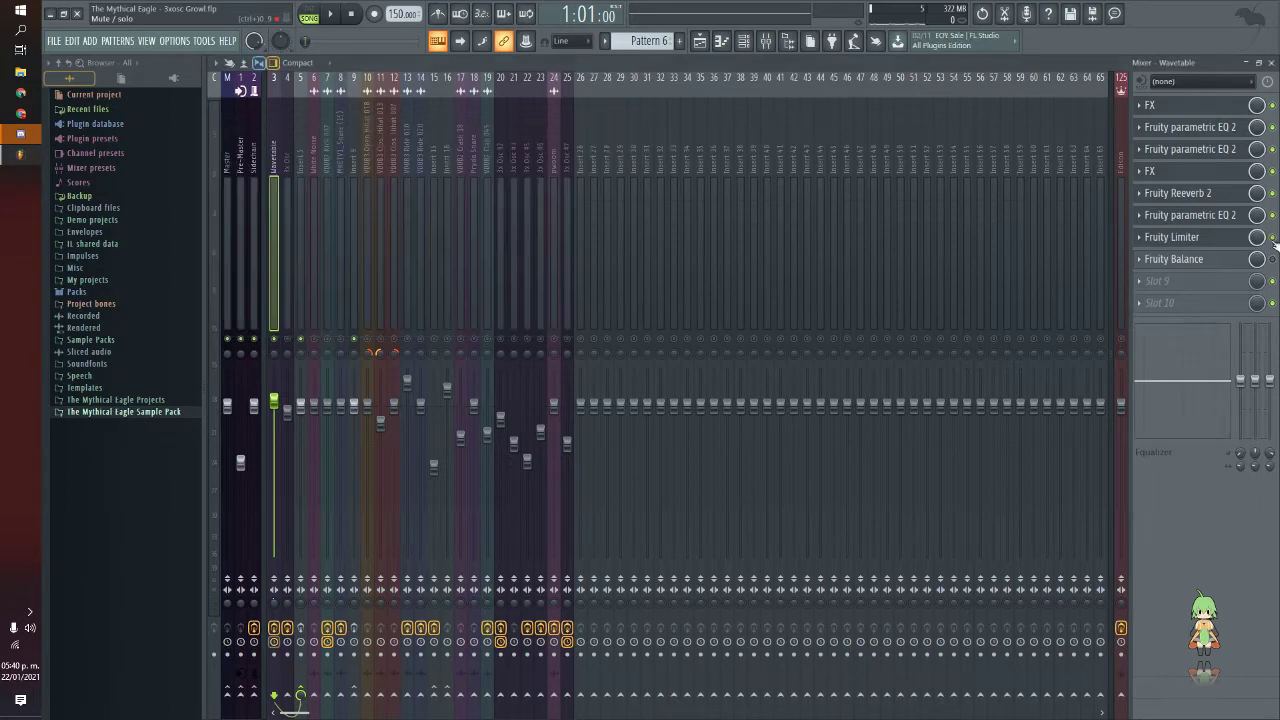
pyautogui.press('space')
pyautogui.click(1222, 242)
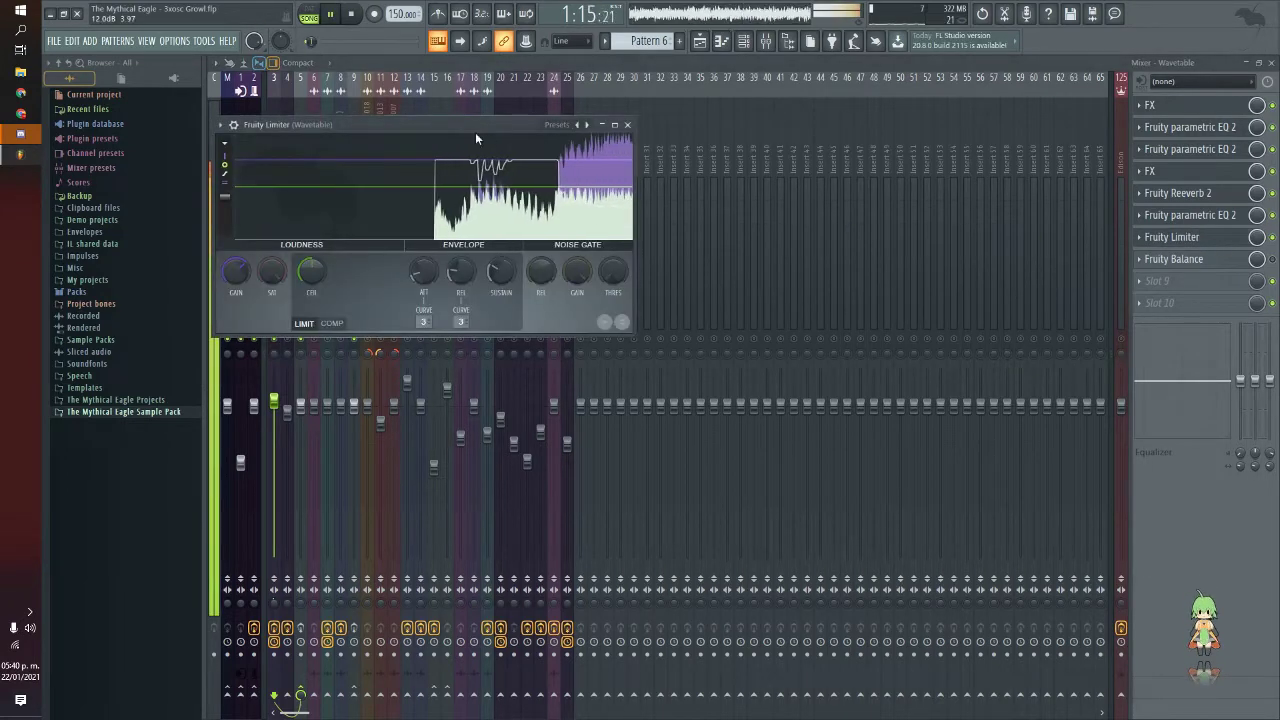
pyautogui.click(880, 138)
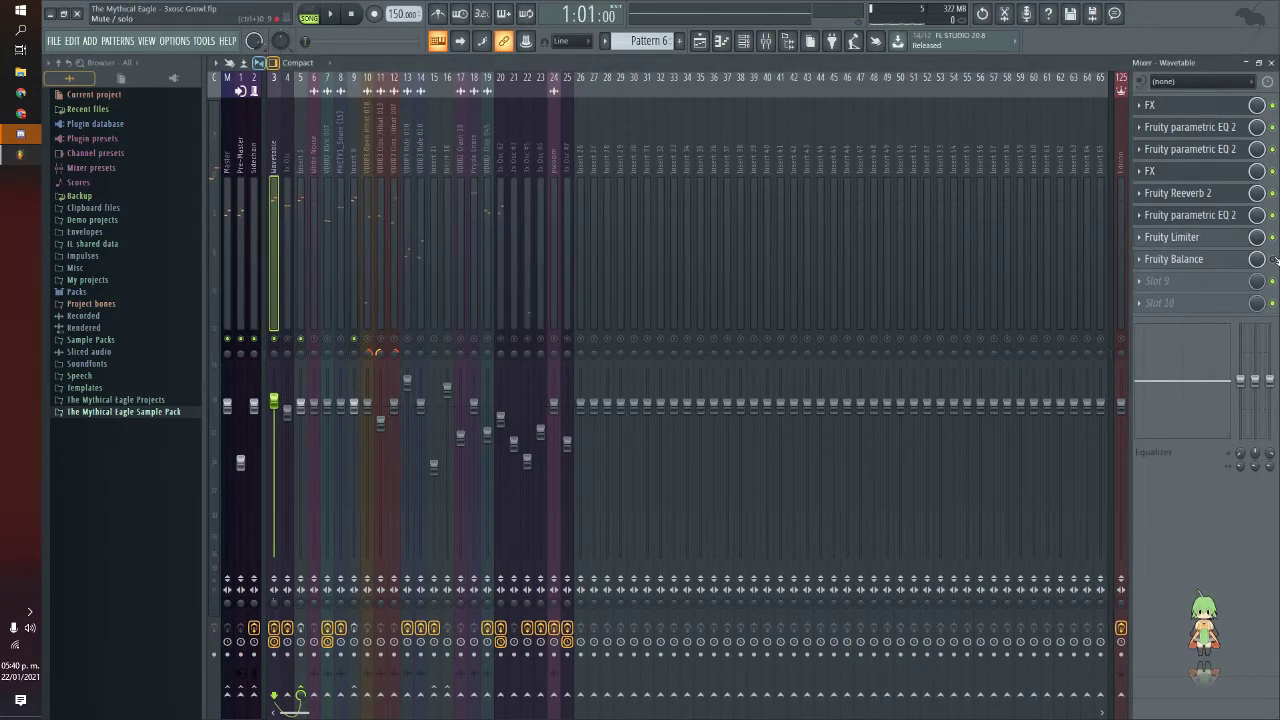
# Enable and open Fruity Balance in slot 8, and play the song while viewing the Track 20 volume automation clips.
pyautogui.click(1205, 262)
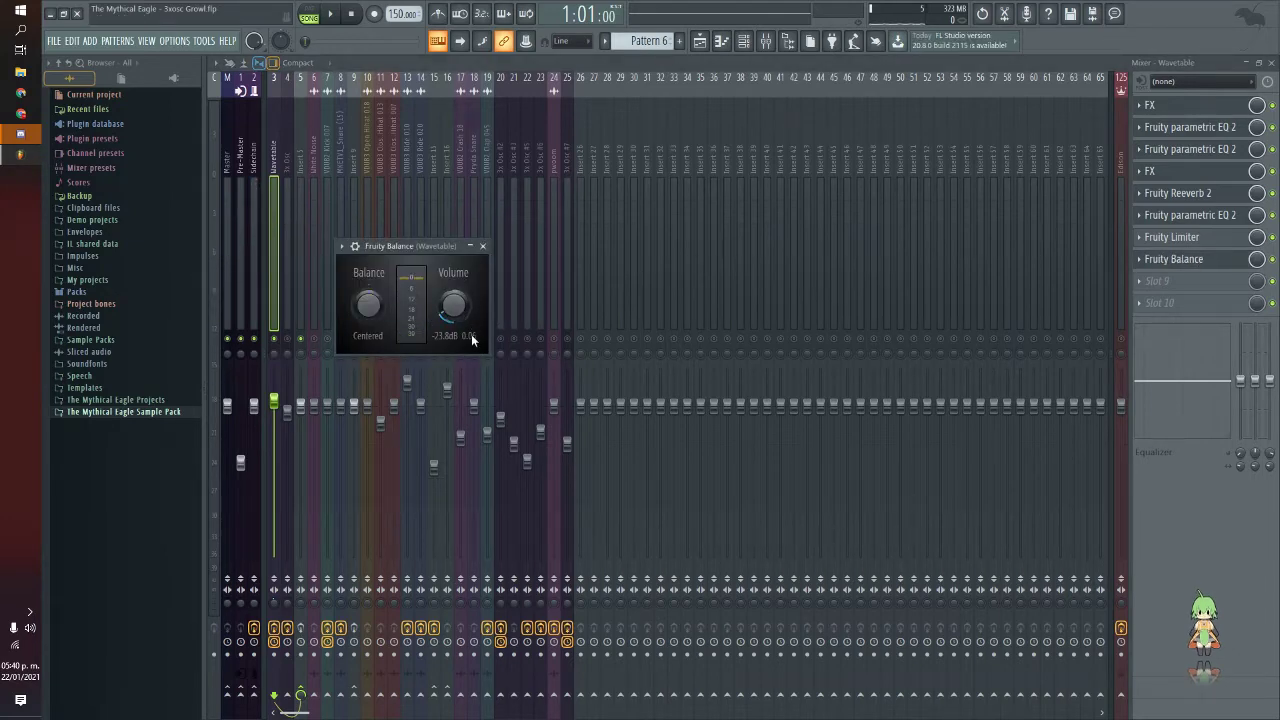
pyautogui.click(703, 45)
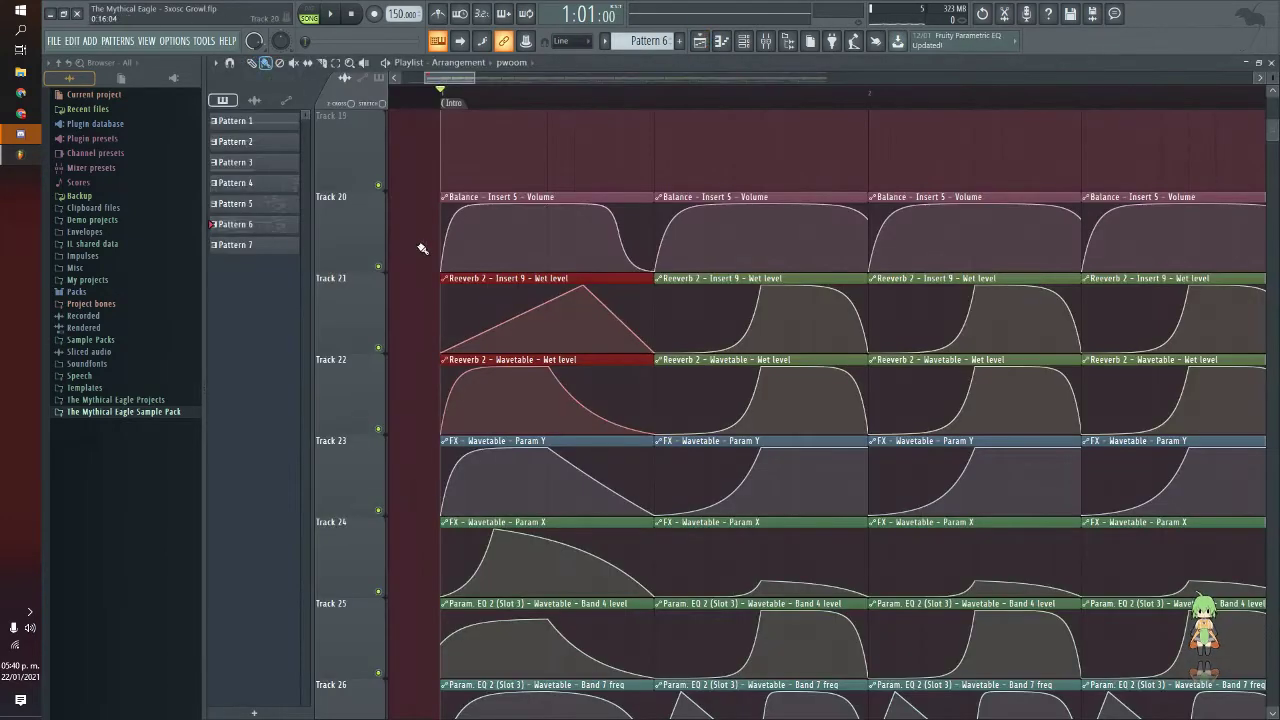
pyautogui.click(450, 173)
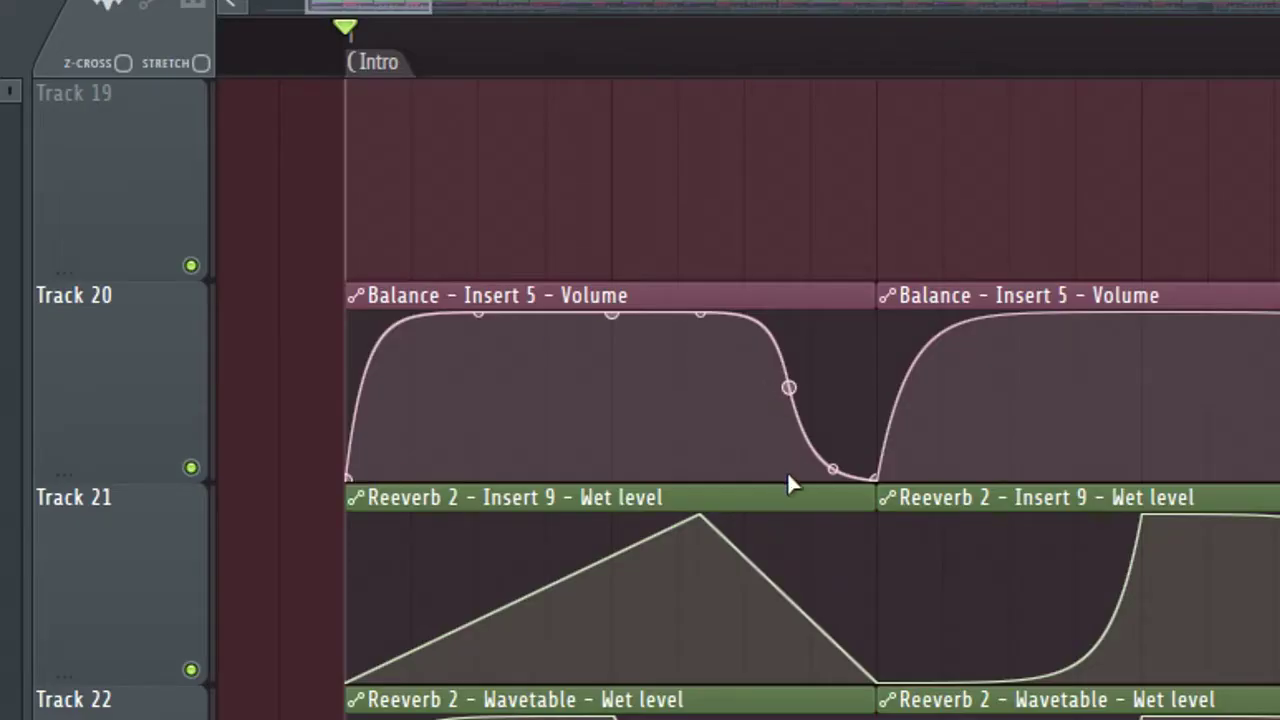
pyautogui.press('space')
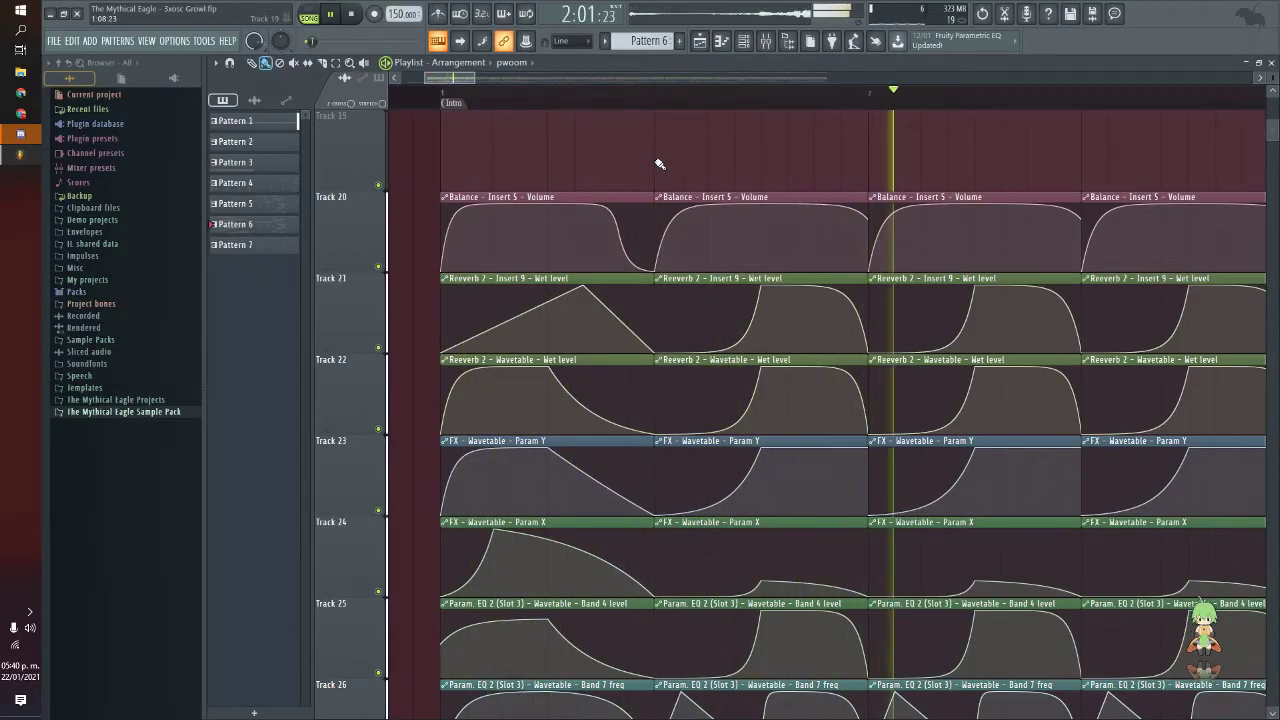
pyautogui.scroll(-3, 660, 100)
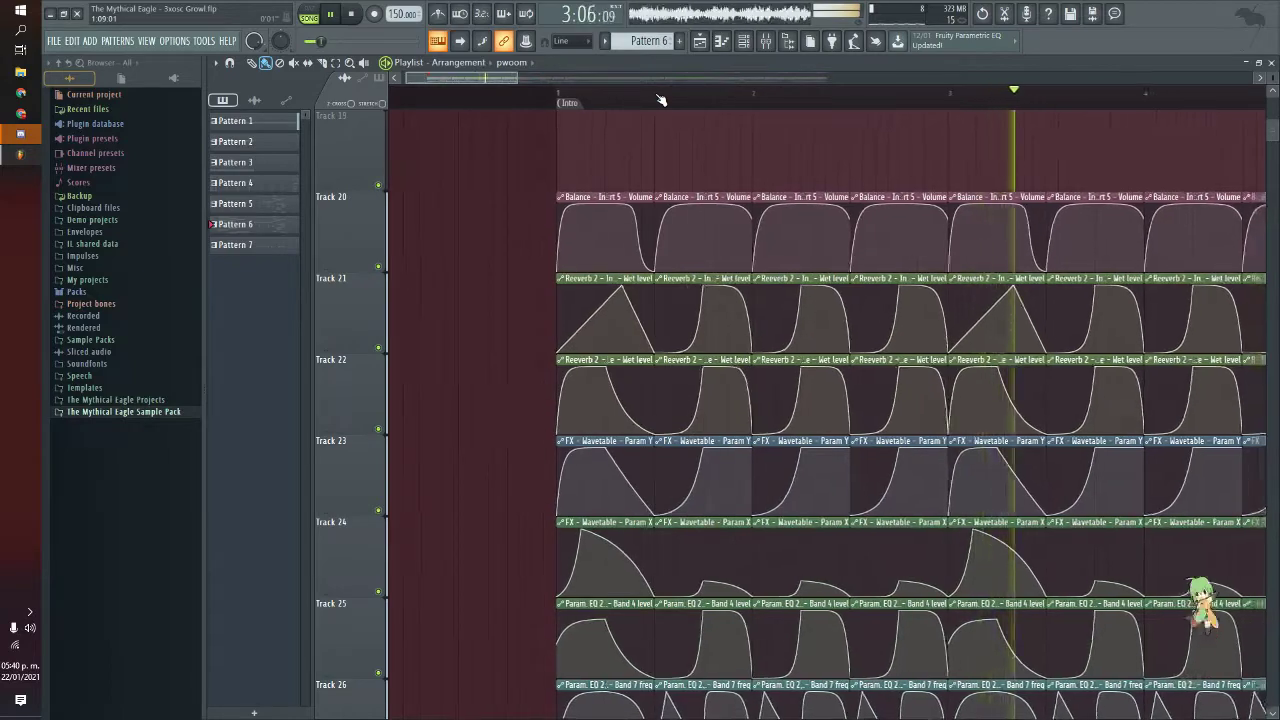
pyautogui.scroll(-3, 661, 100)
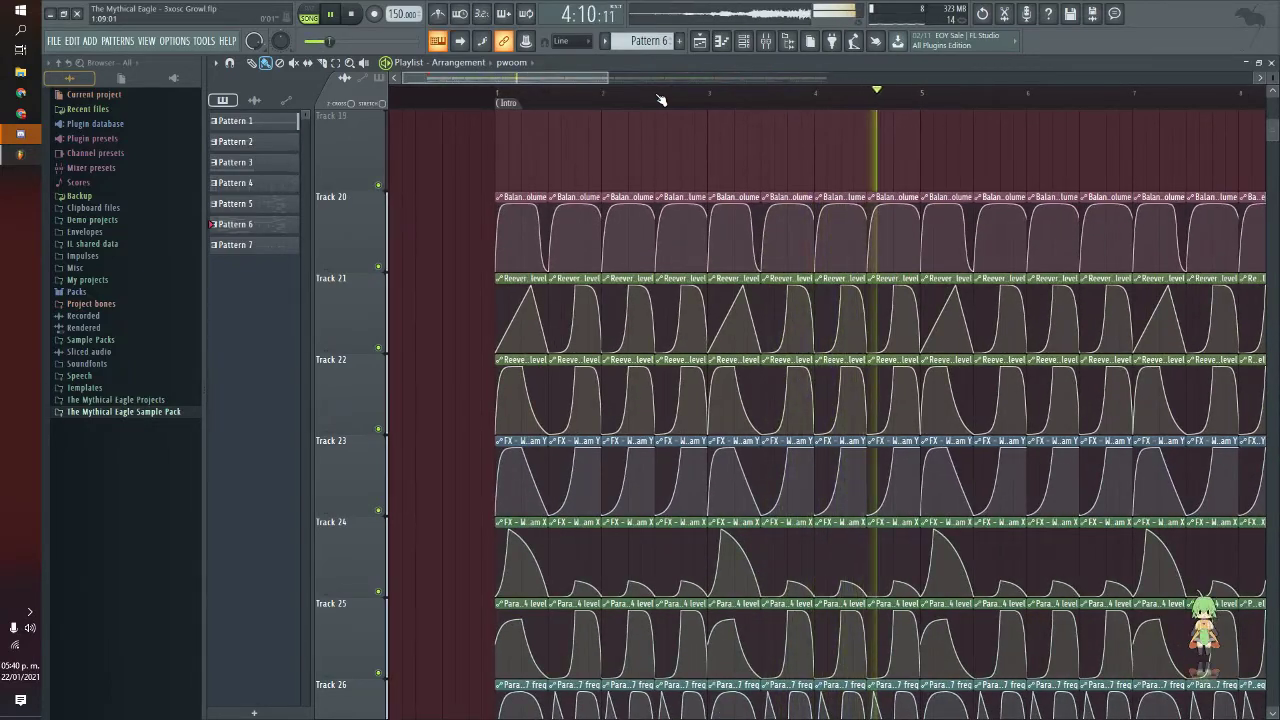
pyautogui.press('space')
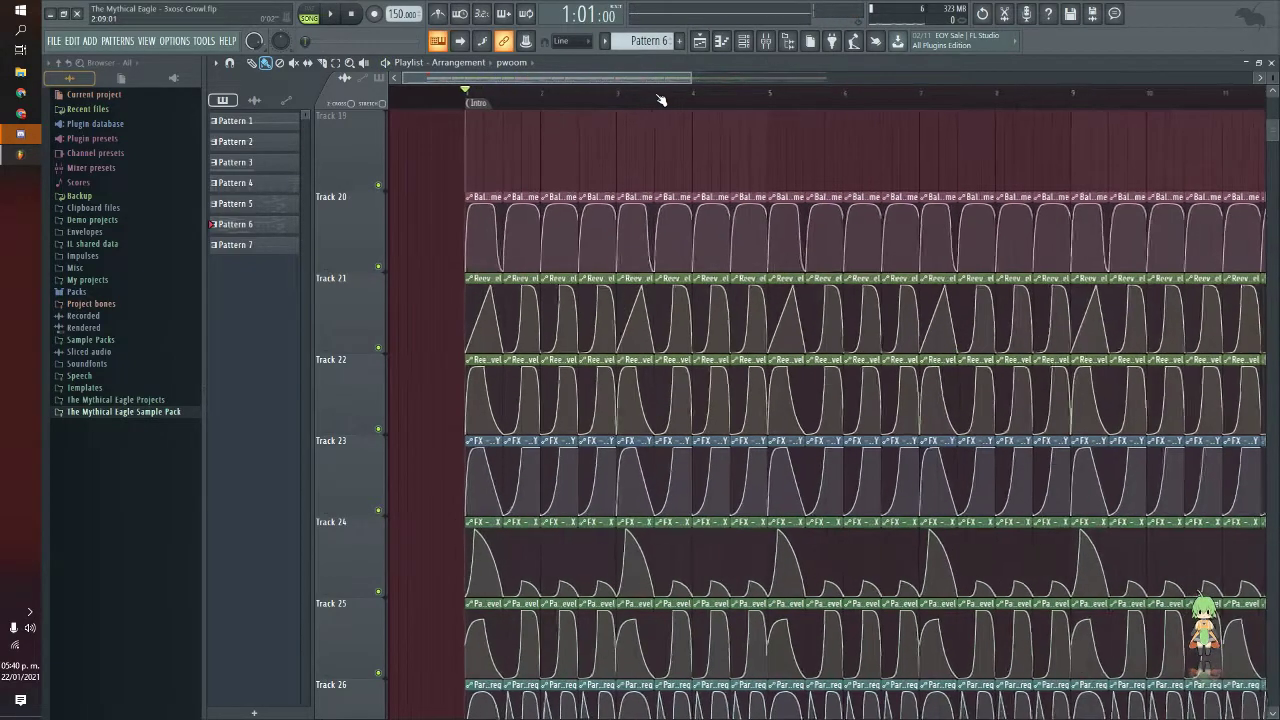
# Select the 3x Osc mixer insert and examine the oscillator waveforms in the 3x Osc channel's generator.
pyautogui.click(766, 40)
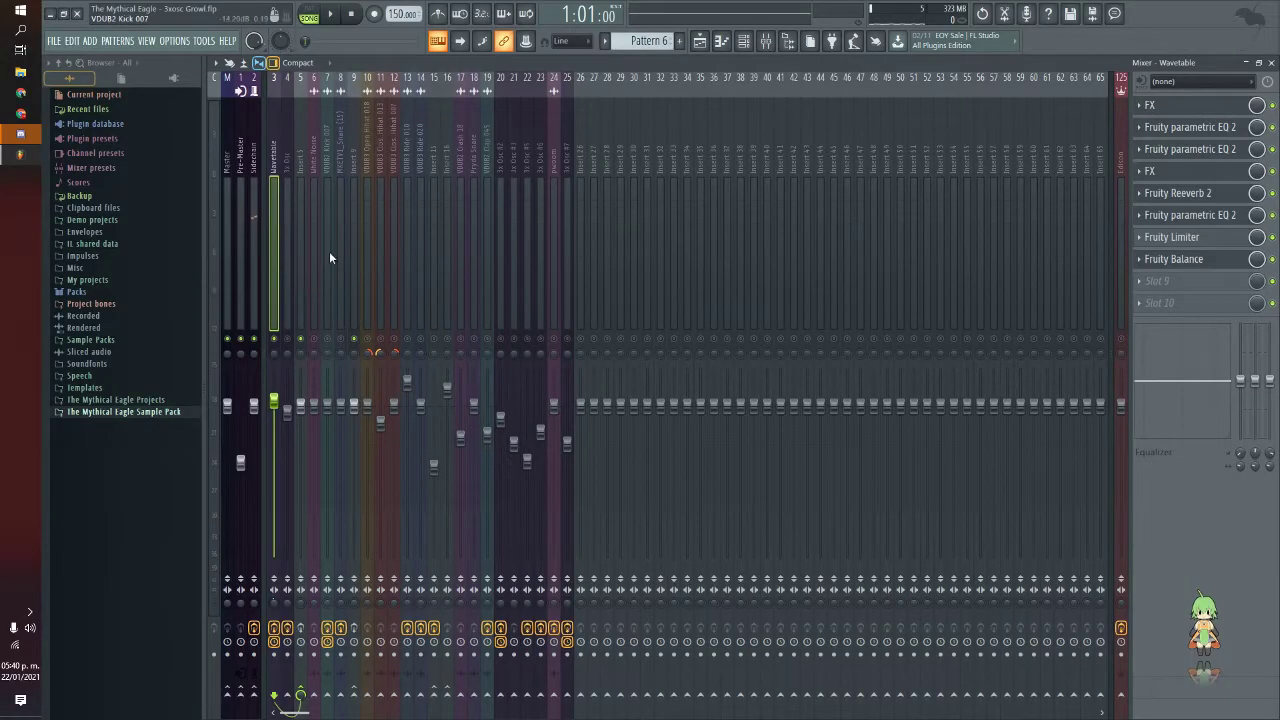
pyautogui.click(287, 248)
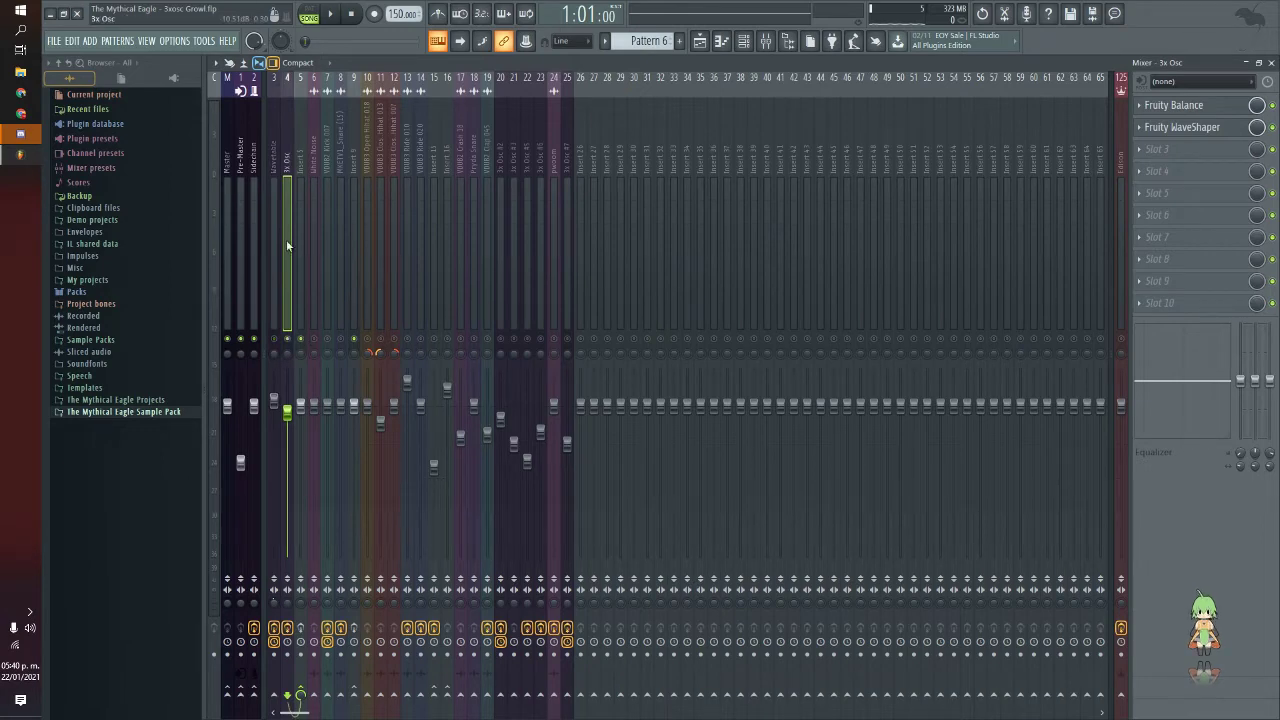
pyautogui.click(744, 44)
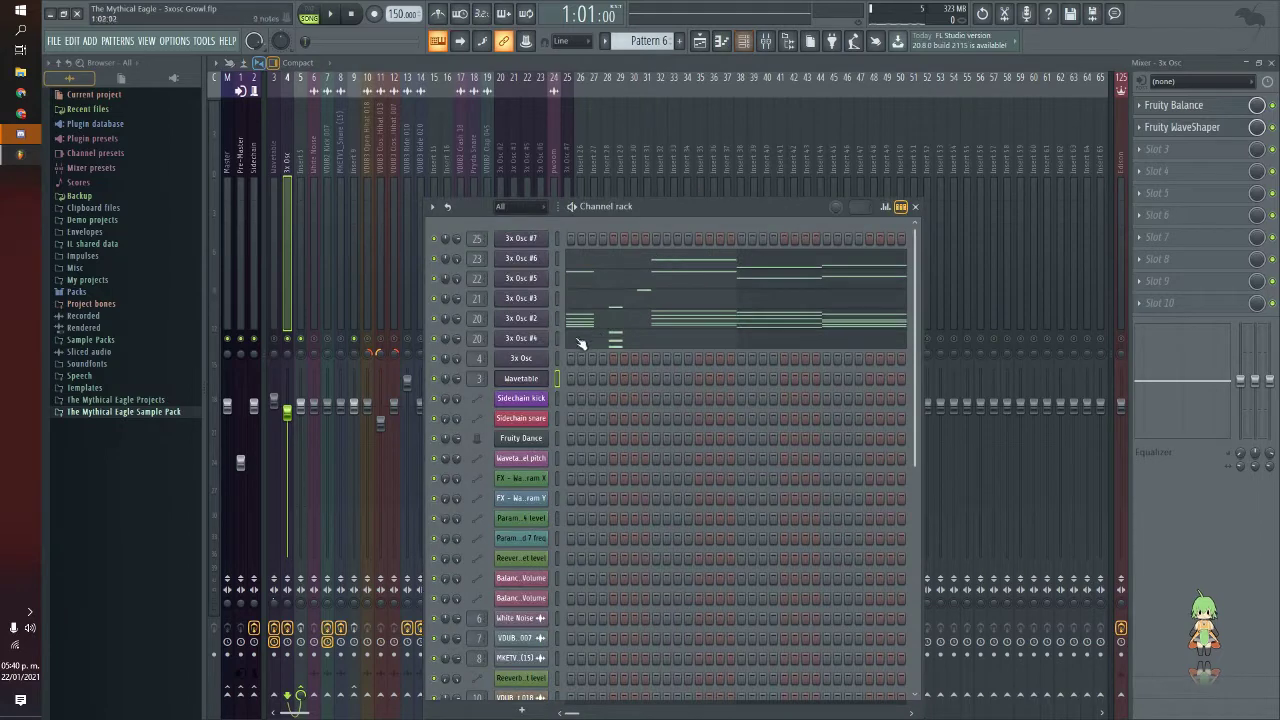
pyautogui.click(530, 360)
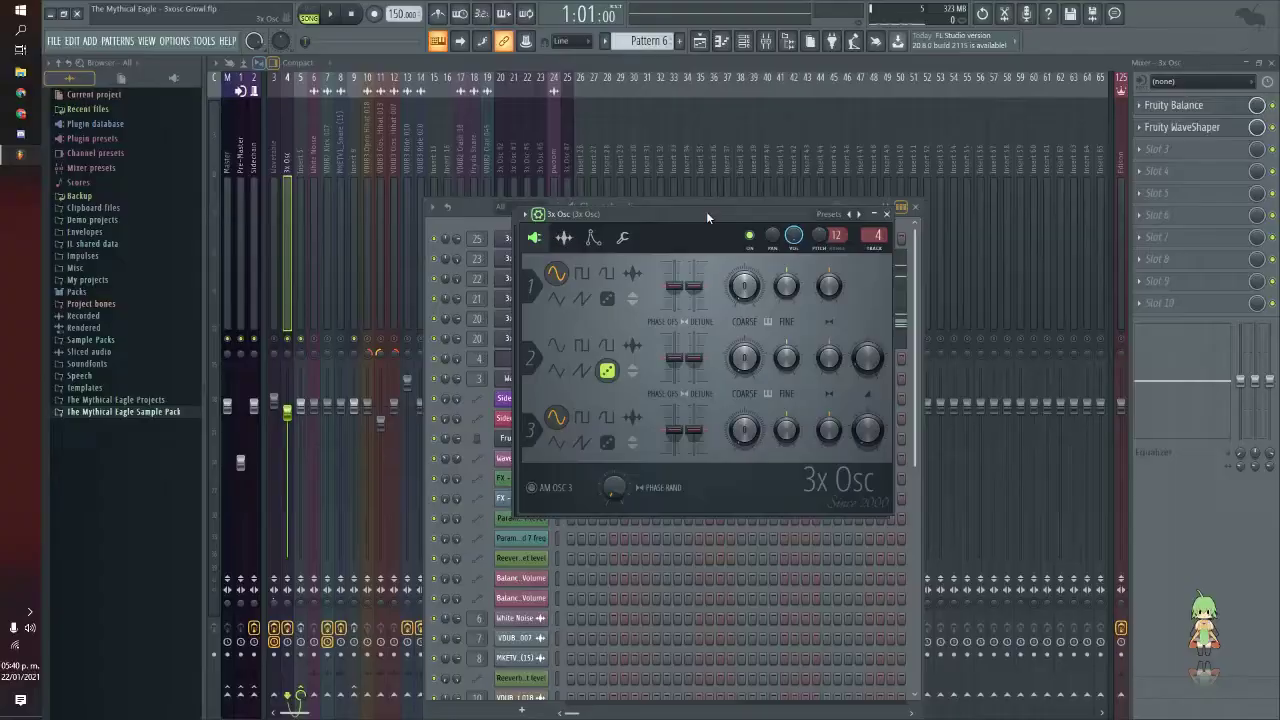
pyautogui.moveTo(706, 211); pyautogui.dragTo(480, 155)
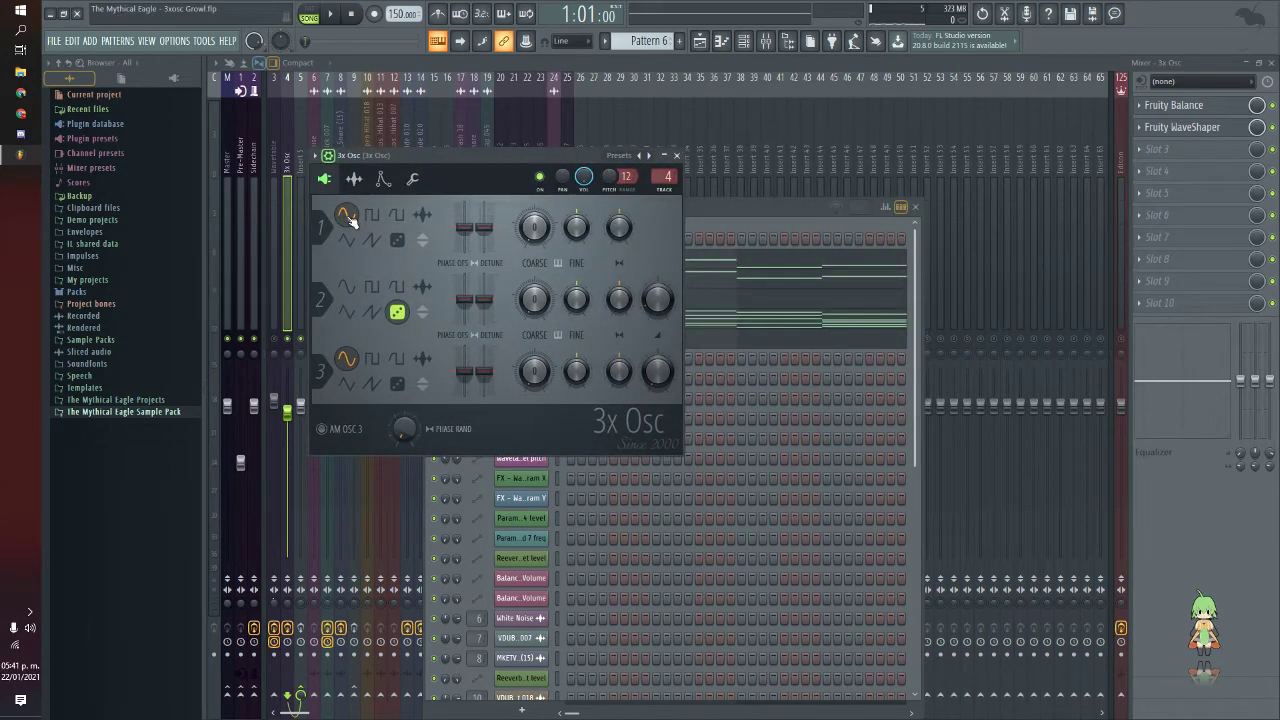
pyautogui.click(704, 63)
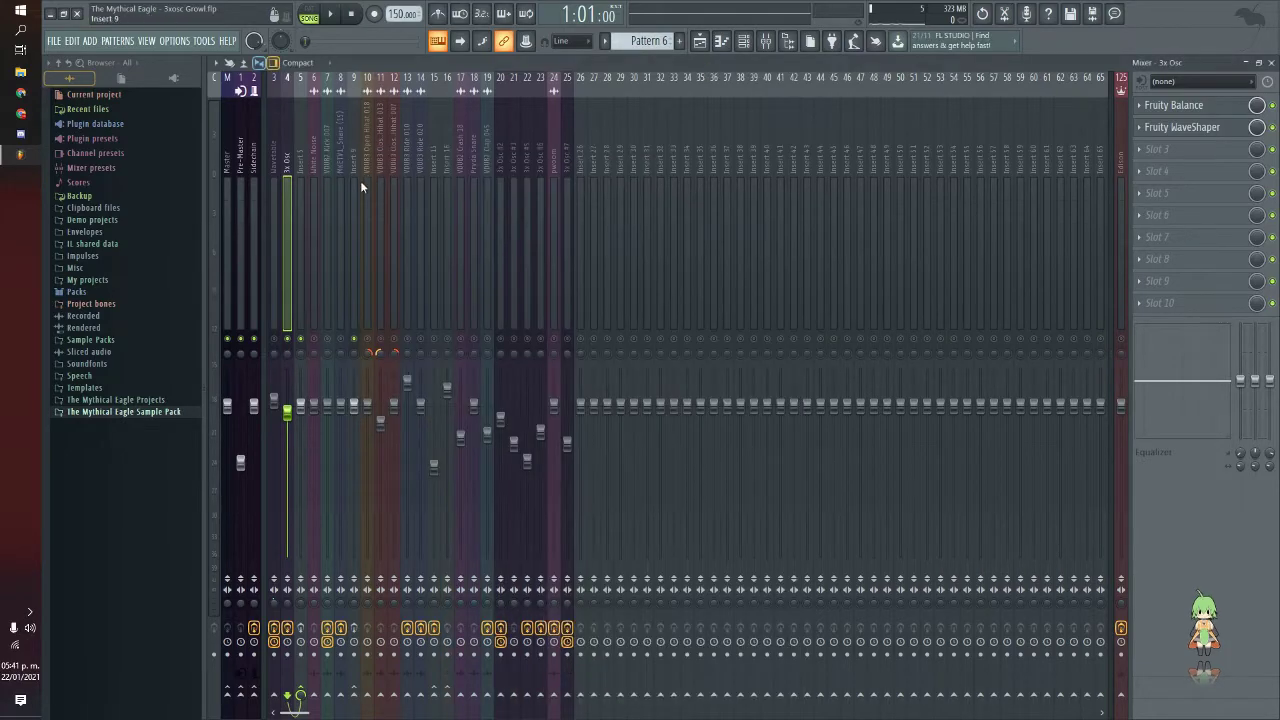
# Audition the 3x Osc insert and compare its Fruity Balance with the volume automation on Track 20.
pyautogui.press('space')
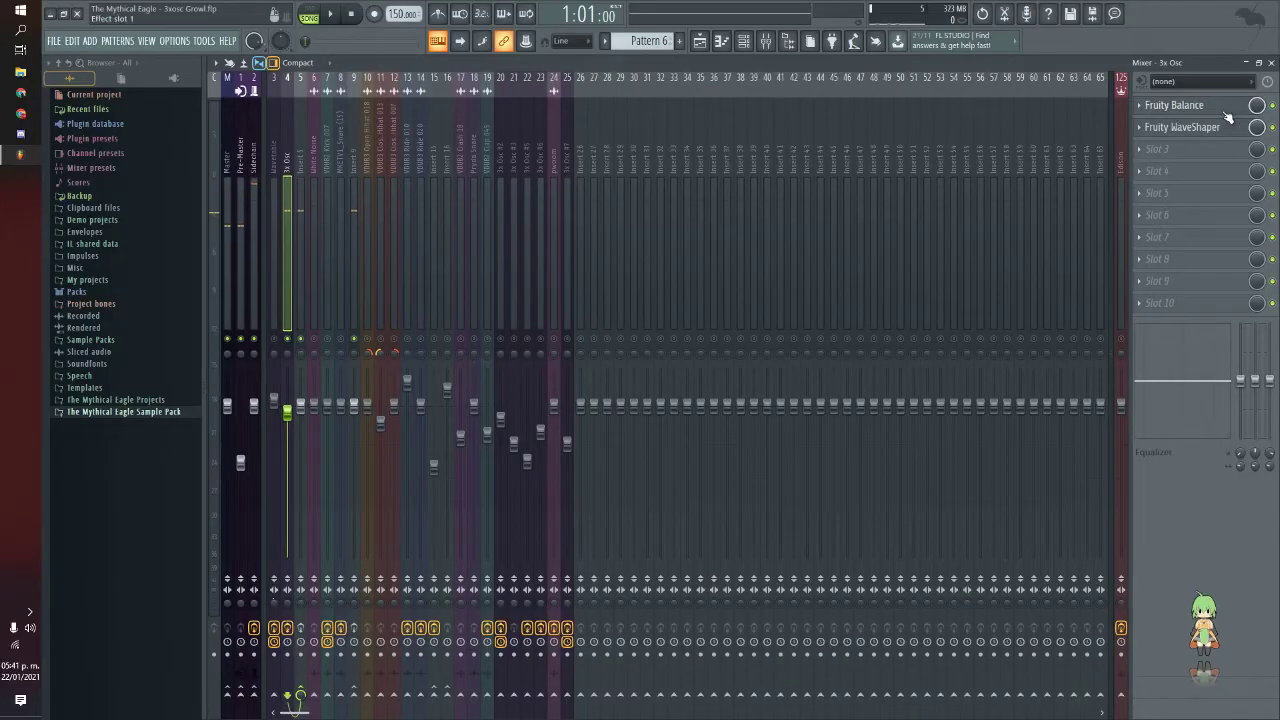
pyautogui.click(1220, 108)
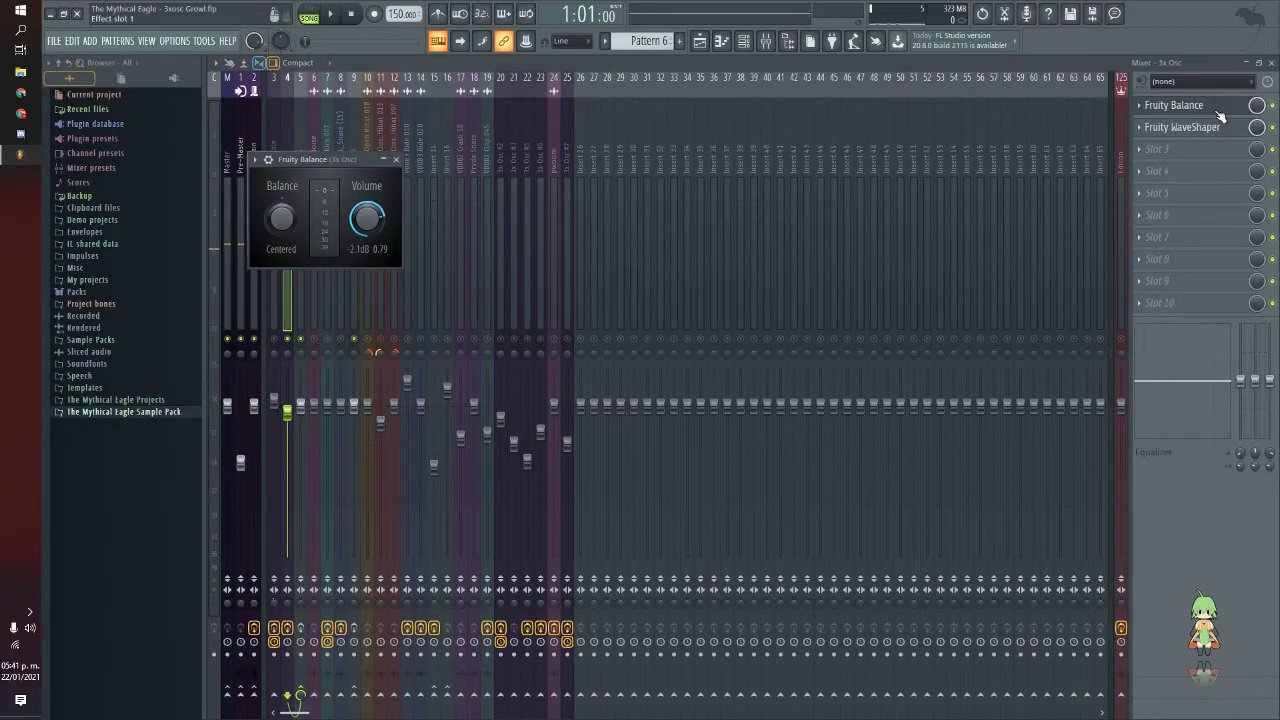
pyautogui.moveTo(309, 166); pyautogui.dragTo(441, 176)
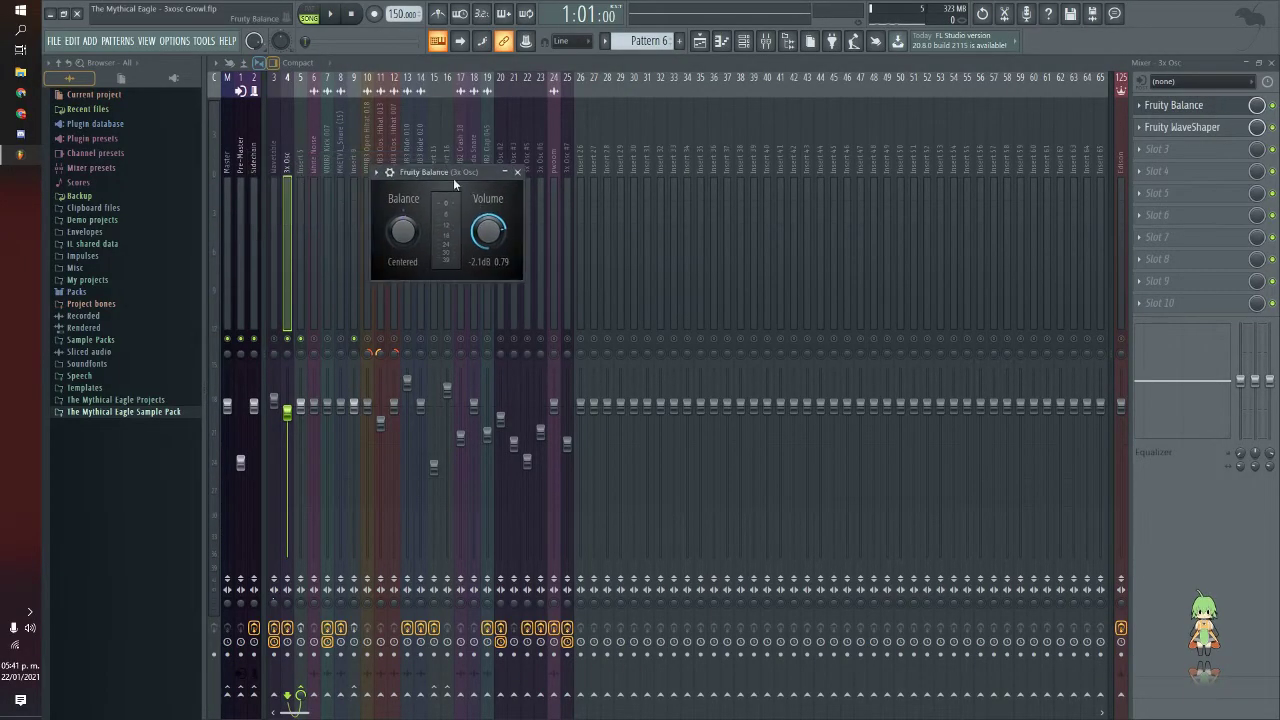
pyautogui.click(698, 44)
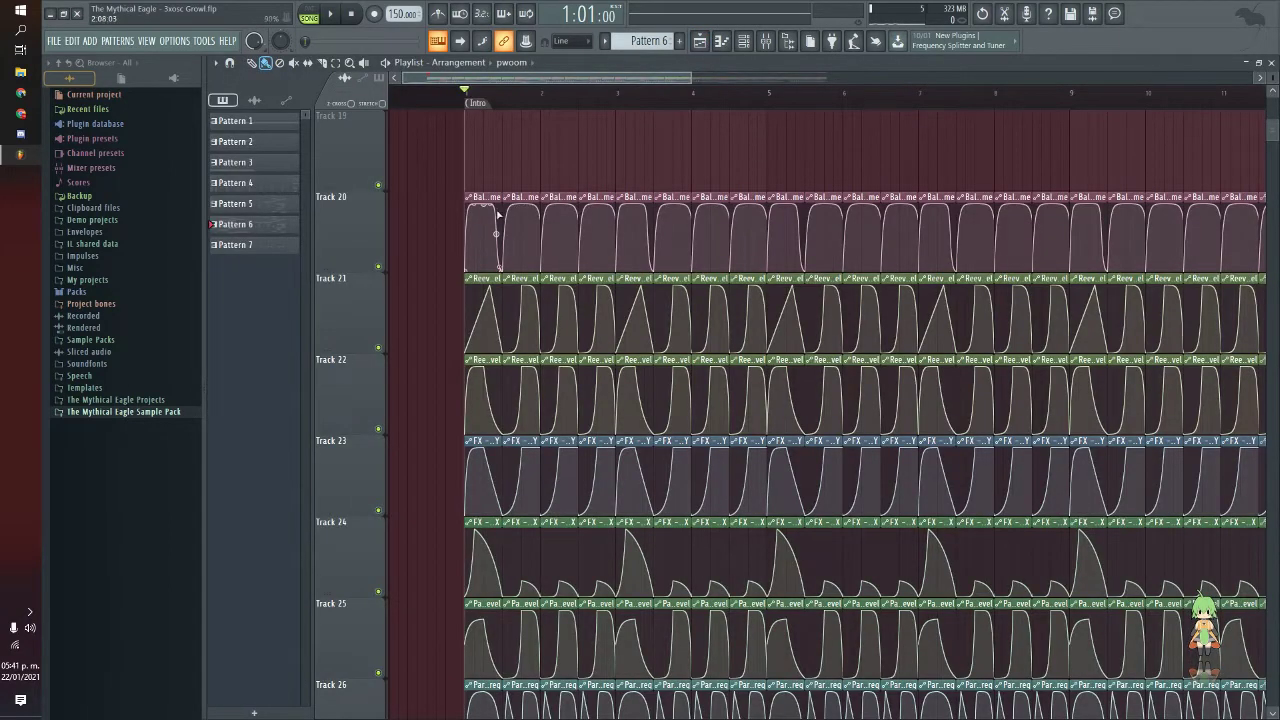
pyautogui.click(766, 41)
# Inspect the controller link of the Fruity Balance volume without changing it, and close the effect.
pyautogui.rightClick(488, 231)
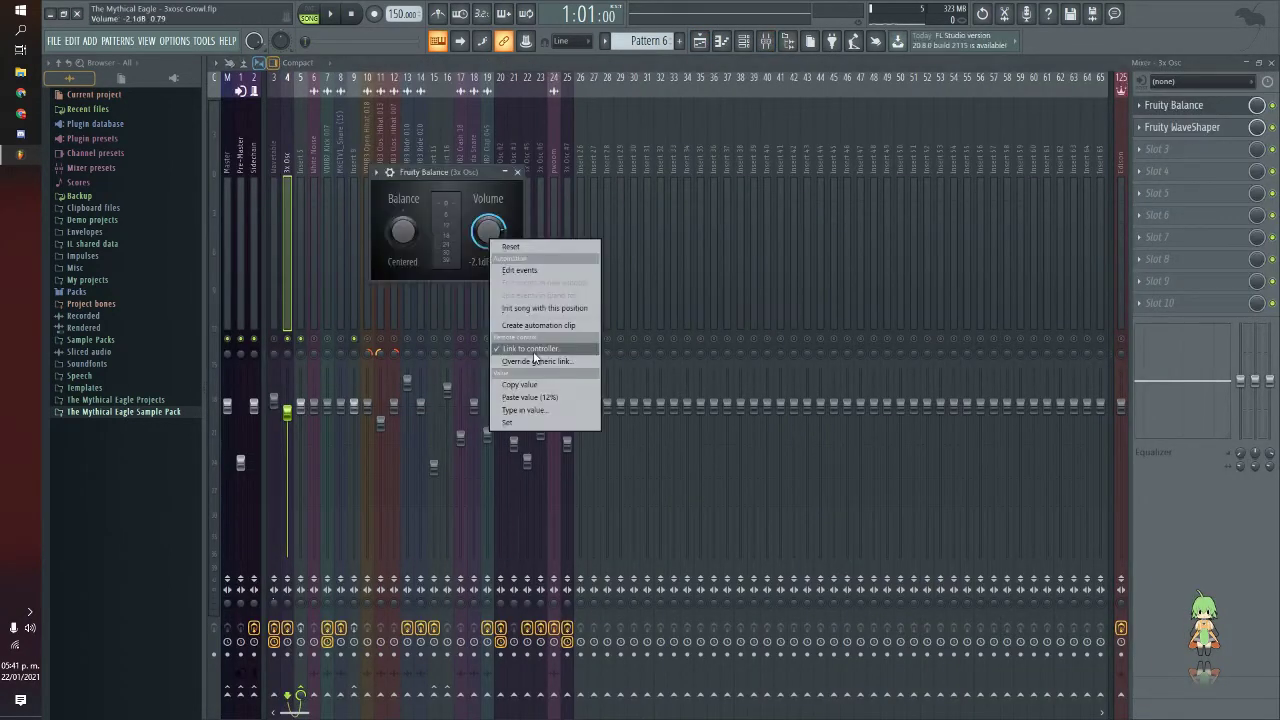
pyautogui.click(533, 350)
pyautogui.press('Escape')
pyautogui.click(517, 173)
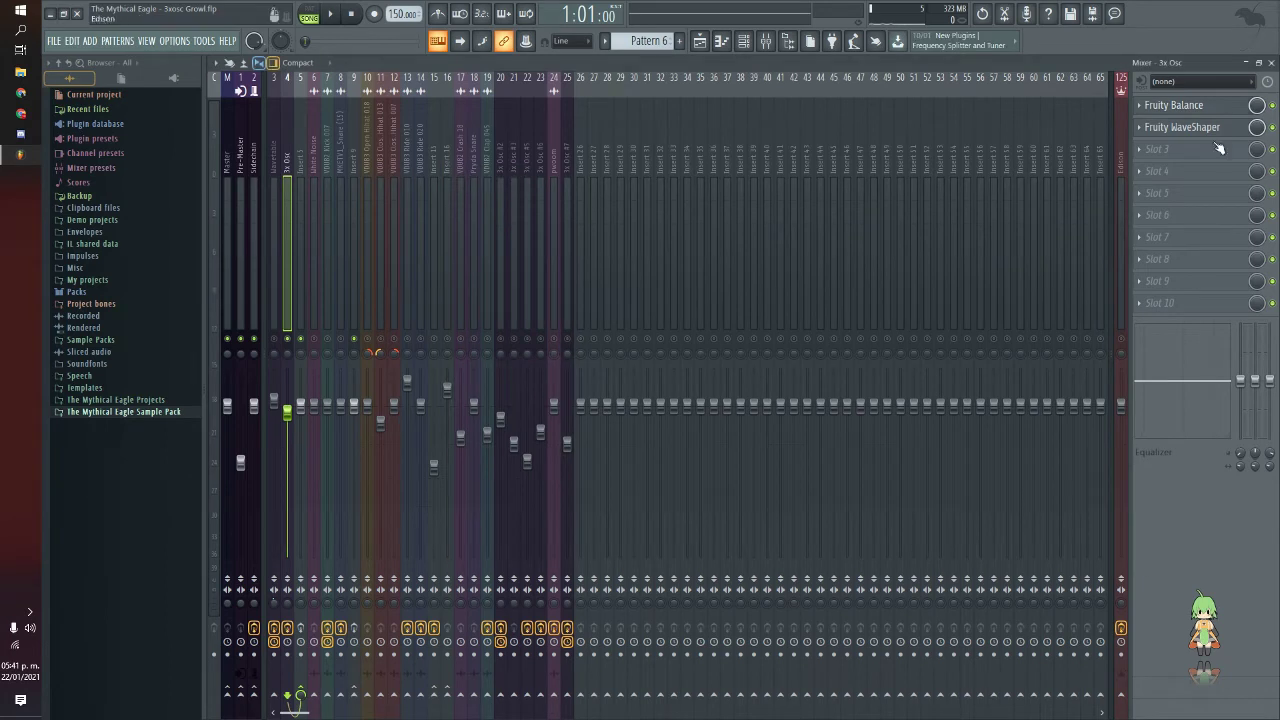
# Open the Fruity WaveShaper in slot 2 of the 3x Osc insert and examine it.
pyautogui.click(1220, 128)
pyautogui.click(1220, 128)
pyautogui.click(1218, 130)
pyautogui.click(1216, 132)
pyautogui.press('z')
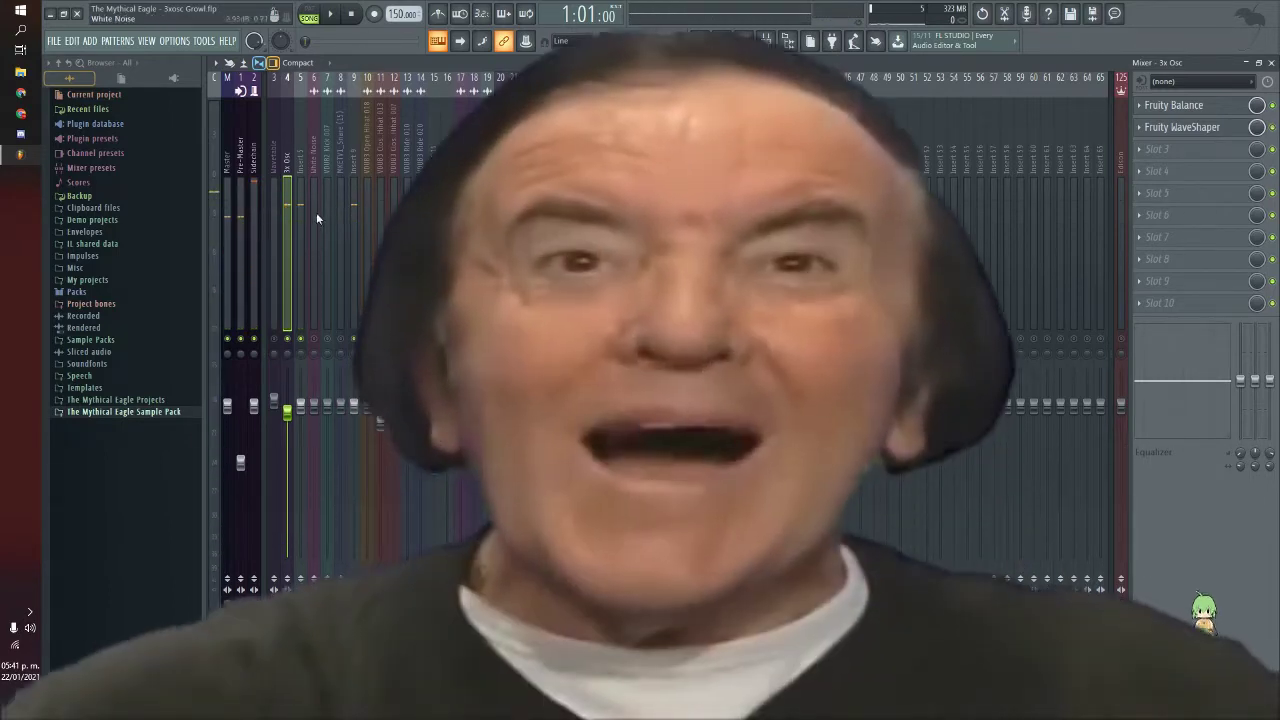
# Check the Insert 5, 3x Osc and Wavetable mixer inserts in turn.
pyautogui.click(305, 213)
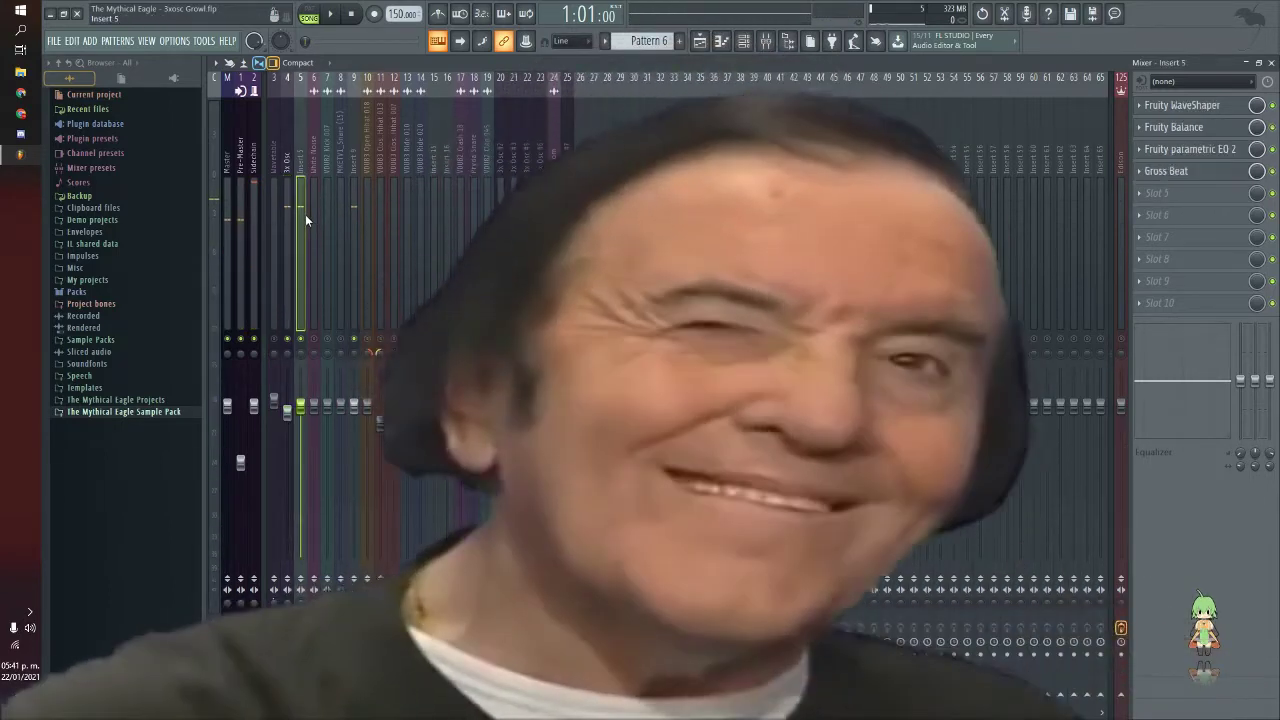
pyautogui.click(287, 206)
pyautogui.click(279, 206)
pyautogui.click(287, 205)
pyautogui.click(458, 280)
pyautogui.keyDown('ctrl'); pyautogui.click(500, 282); pyautogui.keyUp('ctrl')
pyautogui.click(546, 262)
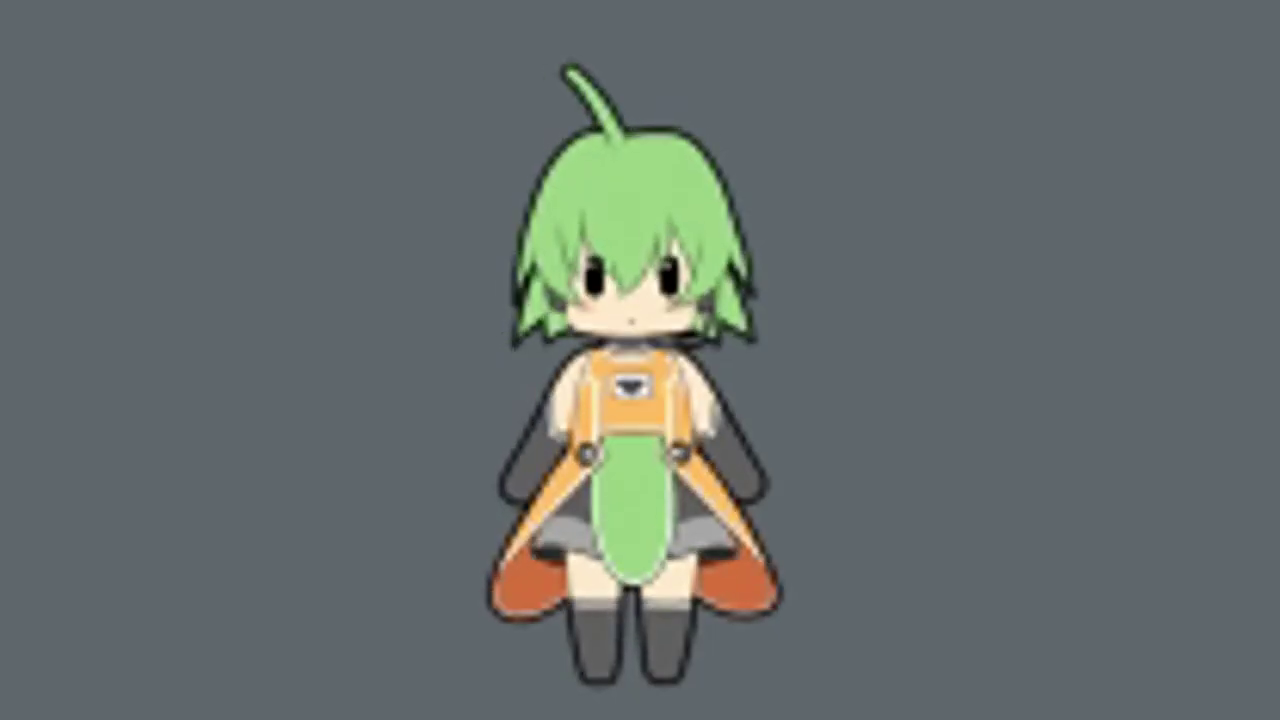
# Examine the Fruity parametric EQ 2 curve and the Gross Beat effect on Insert 5.
pyautogui.click(1208, 154)
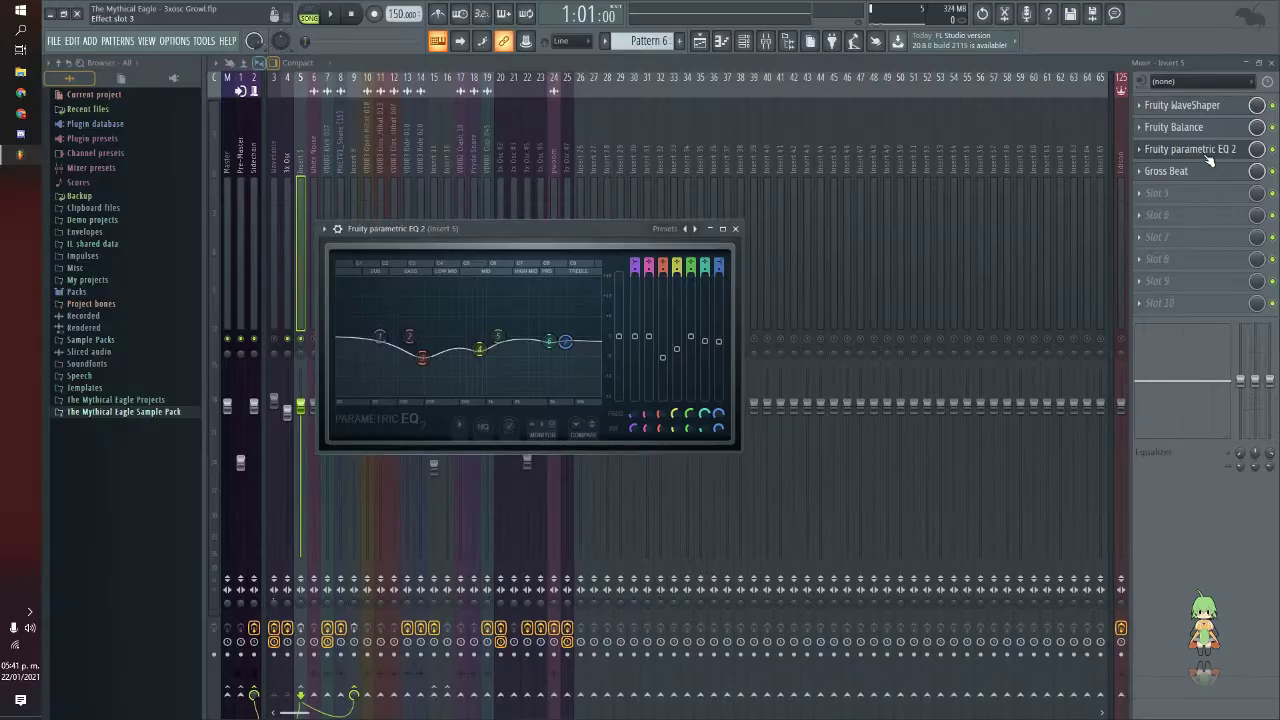
pyautogui.moveTo(482, 228); pyautogui.dragTo(650, 184)
pyautogui.click(1175, 171)
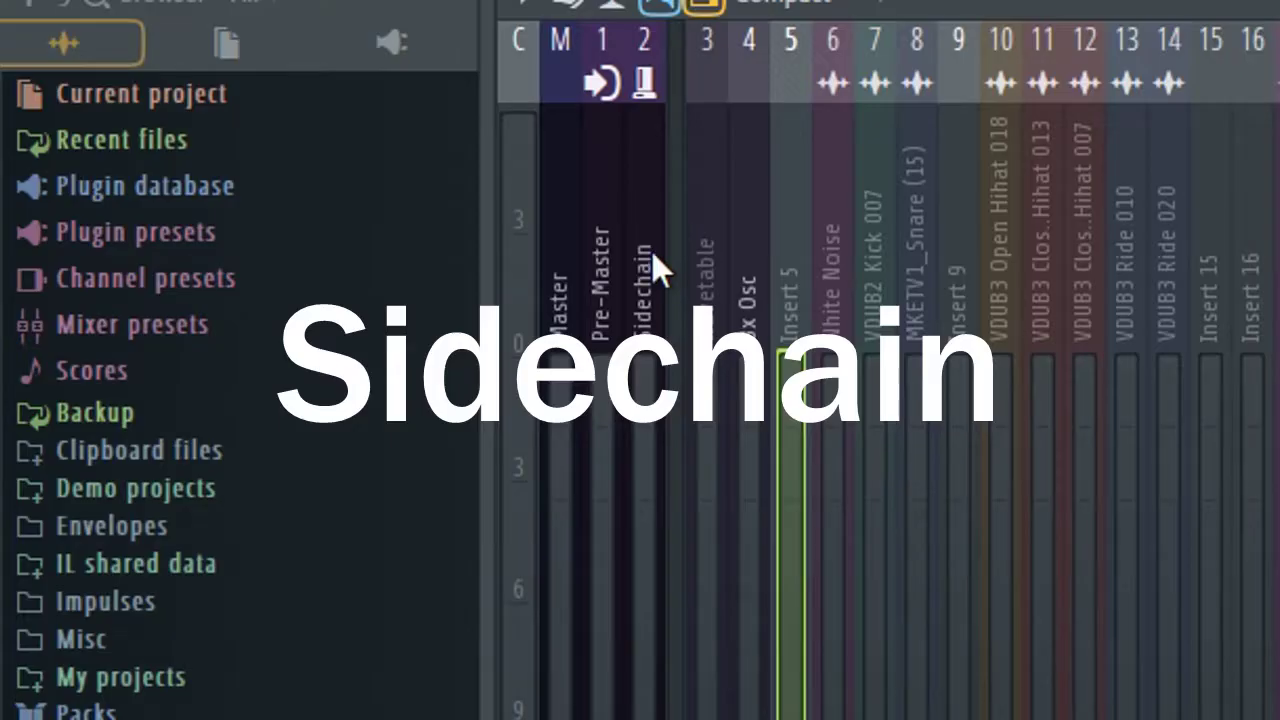
# Review the Sidechain, 3x Osc, Insert 9 and Insert 5 mixer inserts, and audition the song with Insert 5 selected.
pyautogui.click(256, 143)
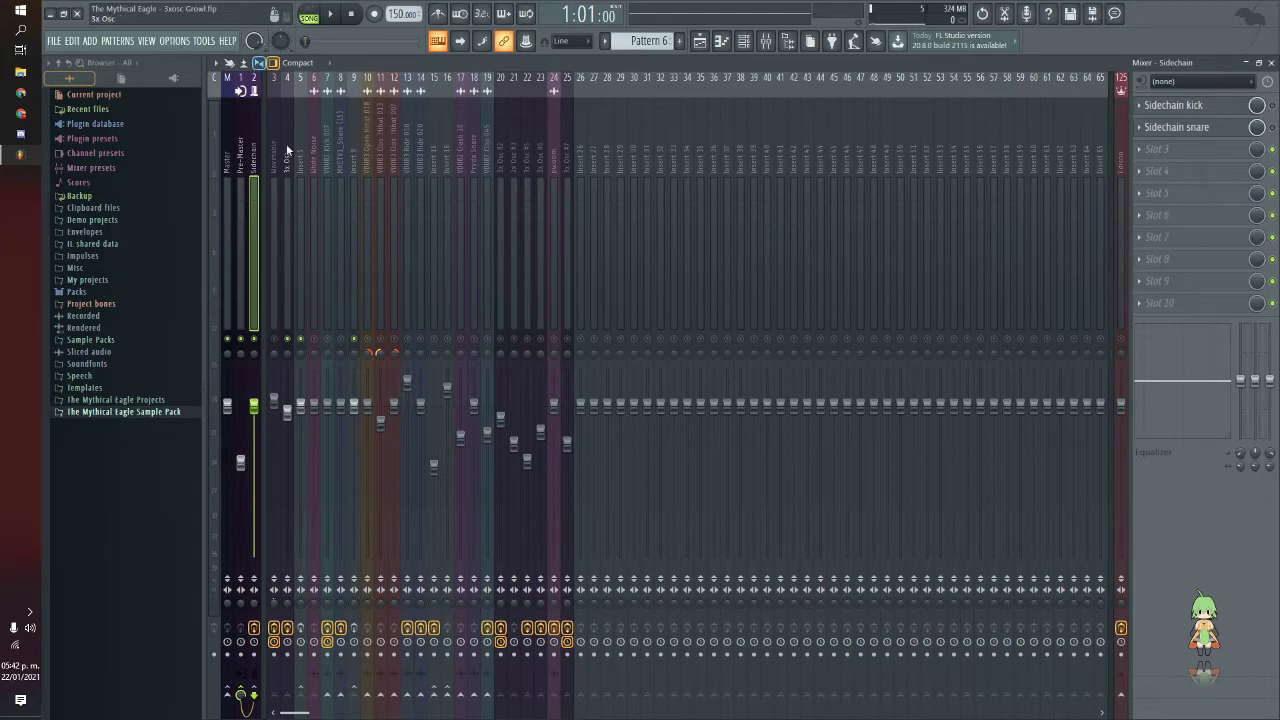
pyautogui.click(286, 143)
pyautogui.click(358, 158)
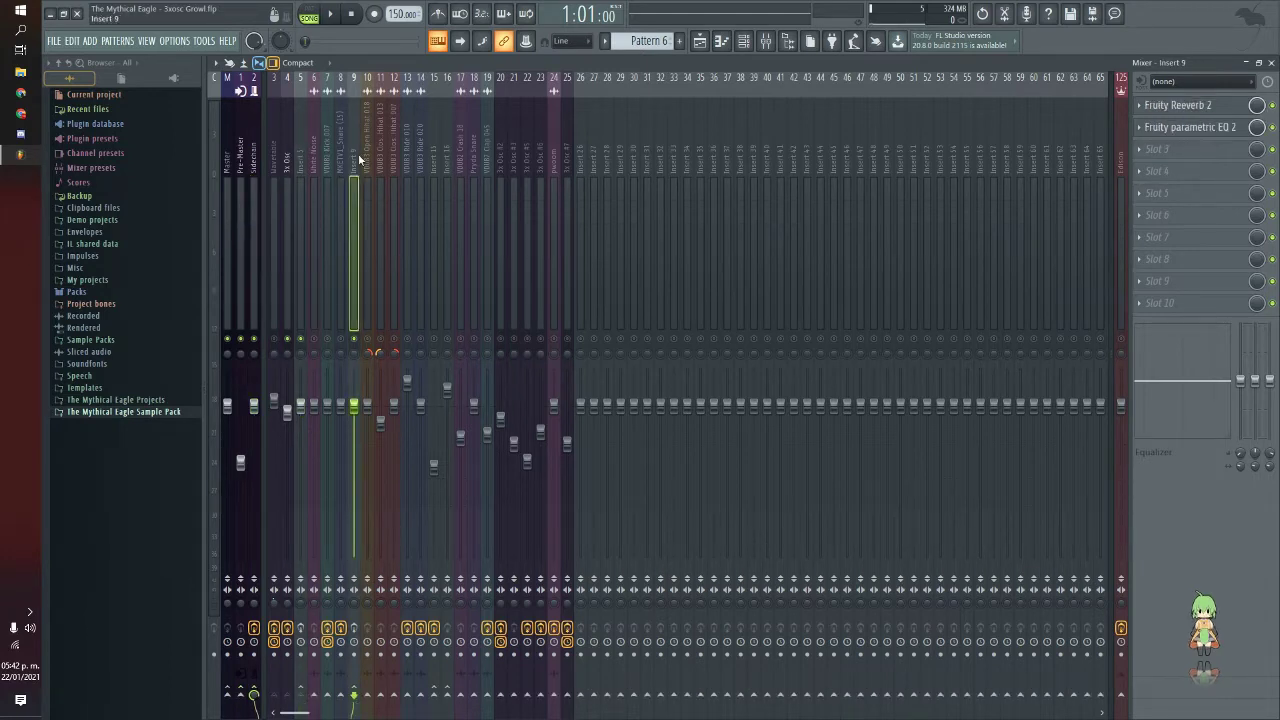
pyautogui.click(297, 174)
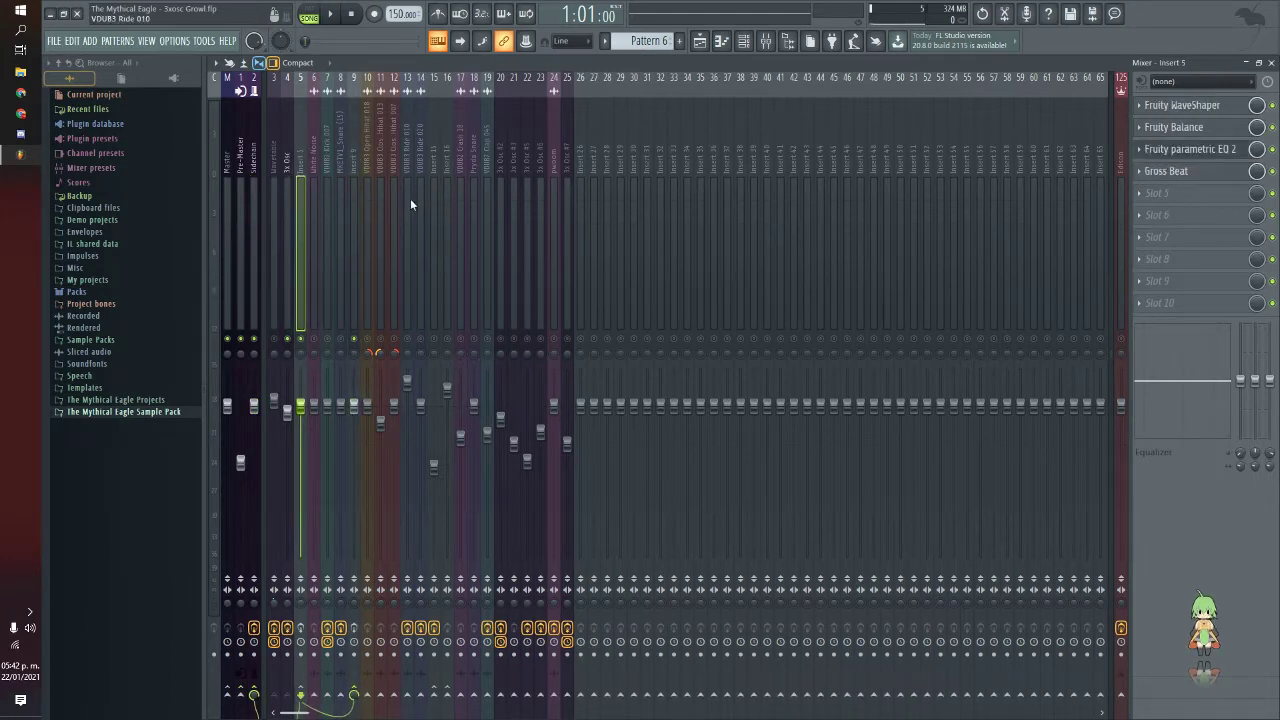
pyautogui.press('space')
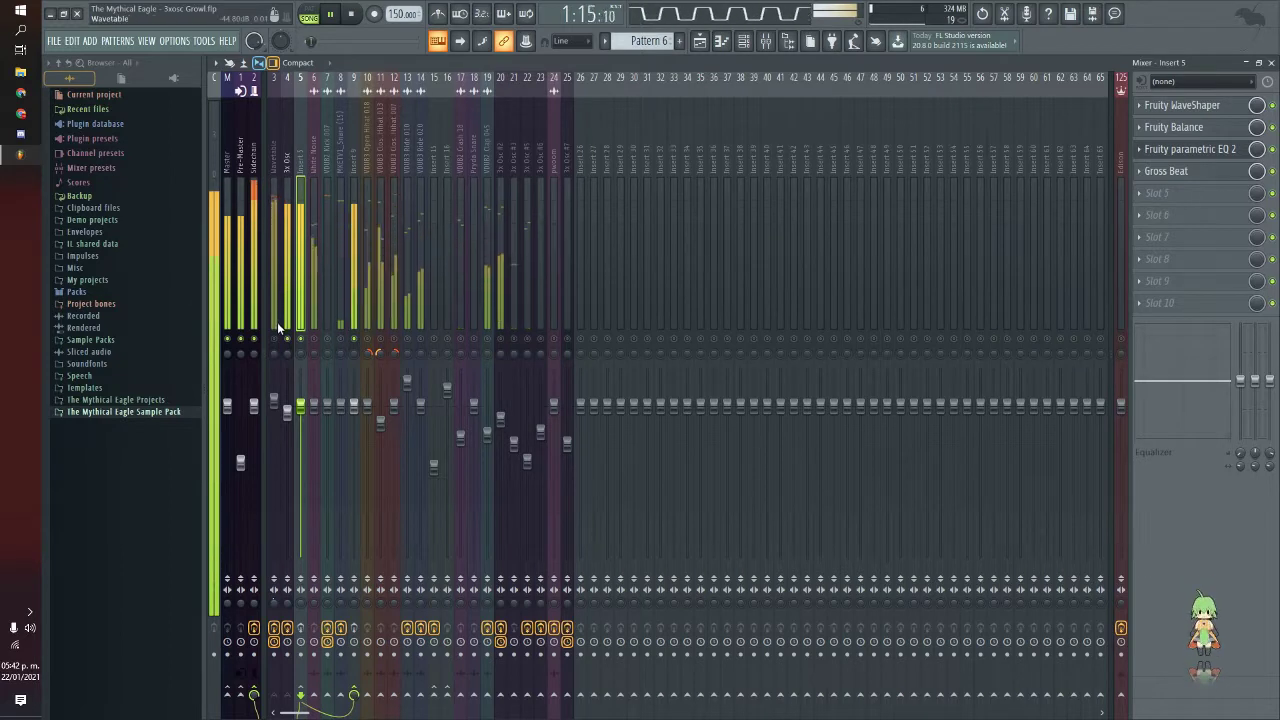
pyautogui.press('space')
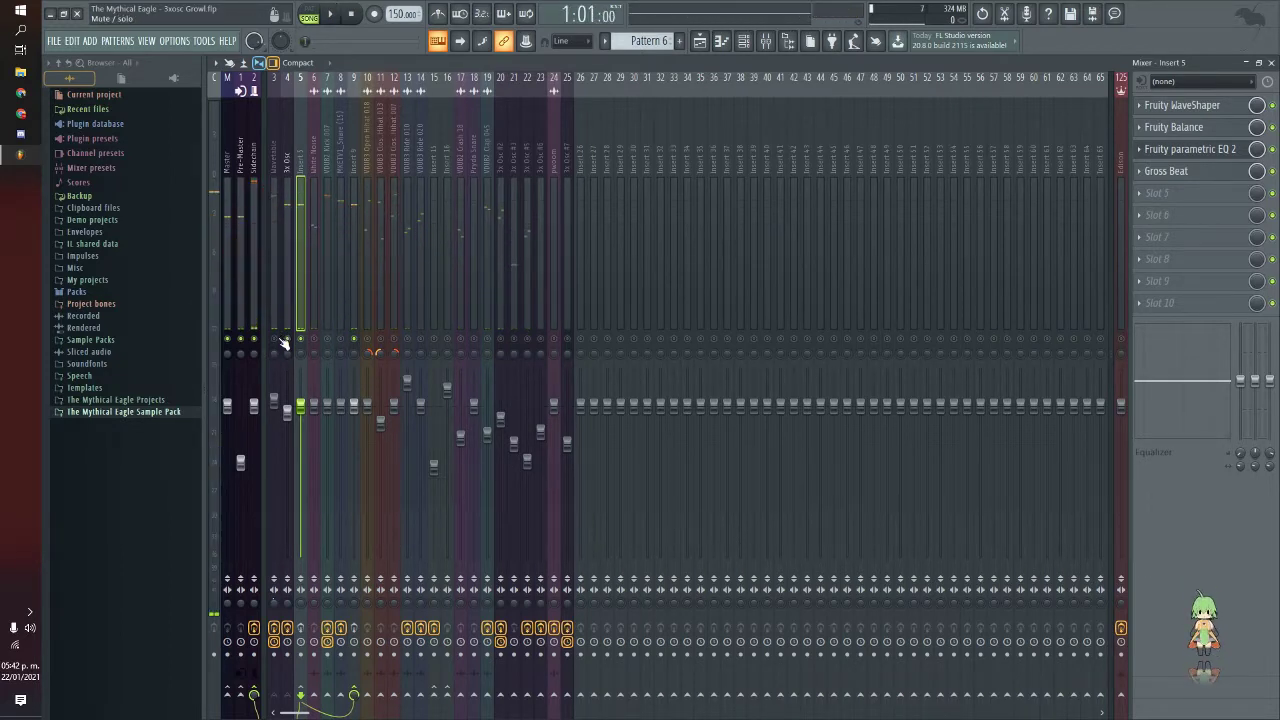
# Review the Wavetable and 3x Osc mixer inserts, and audition the song with the Wavetable insert selected.
pyautogui.click(277, 309)
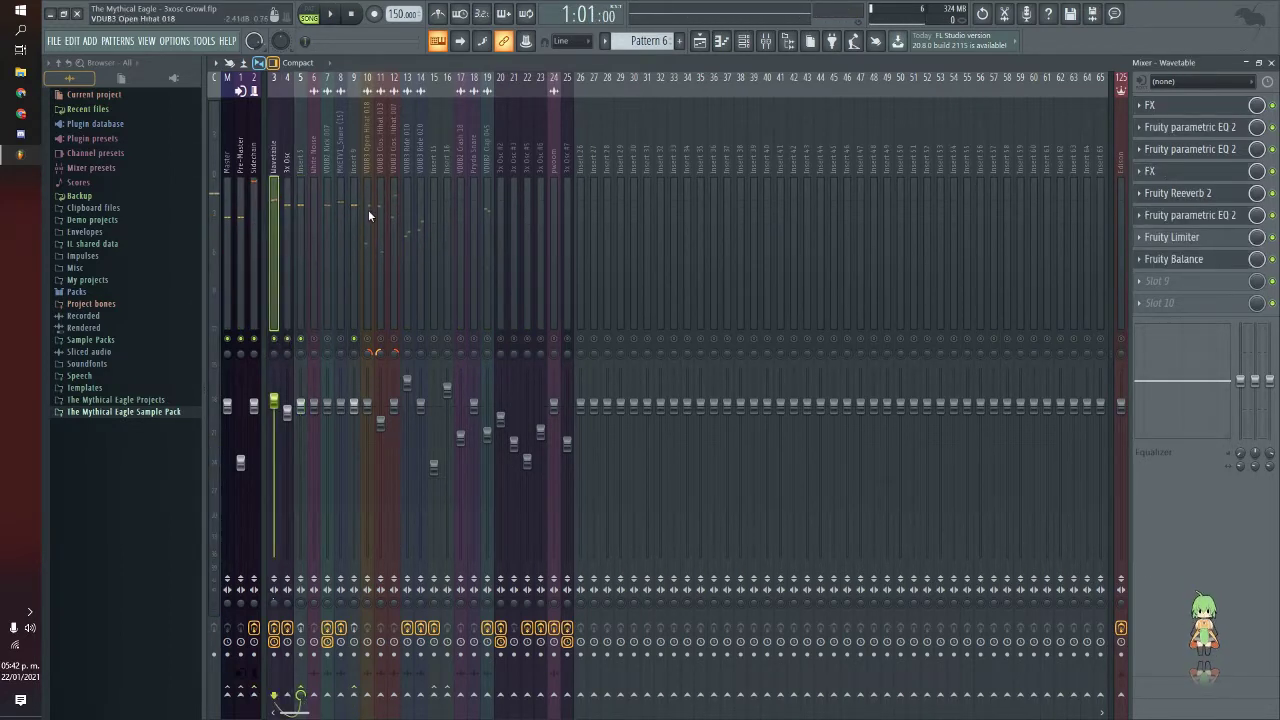
pyautogui.click(288, 224)
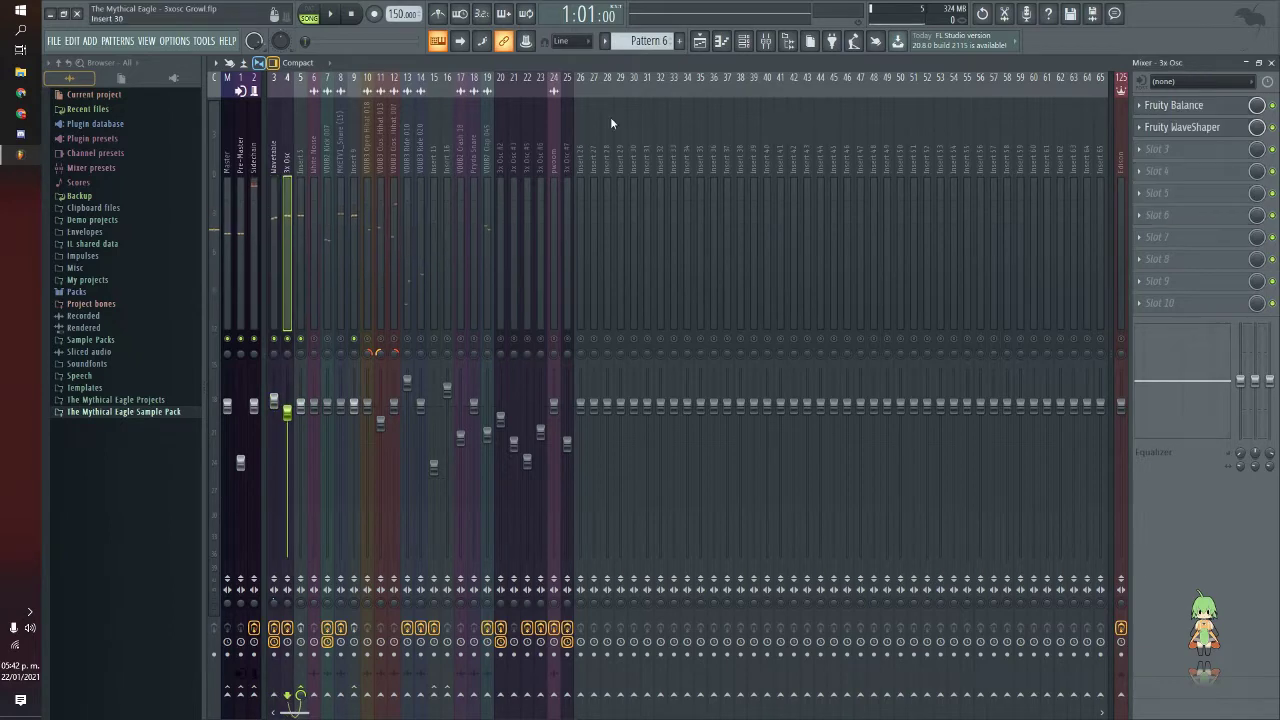
pyautogui.click(699, 40)
pyautogui.click(765, 40)
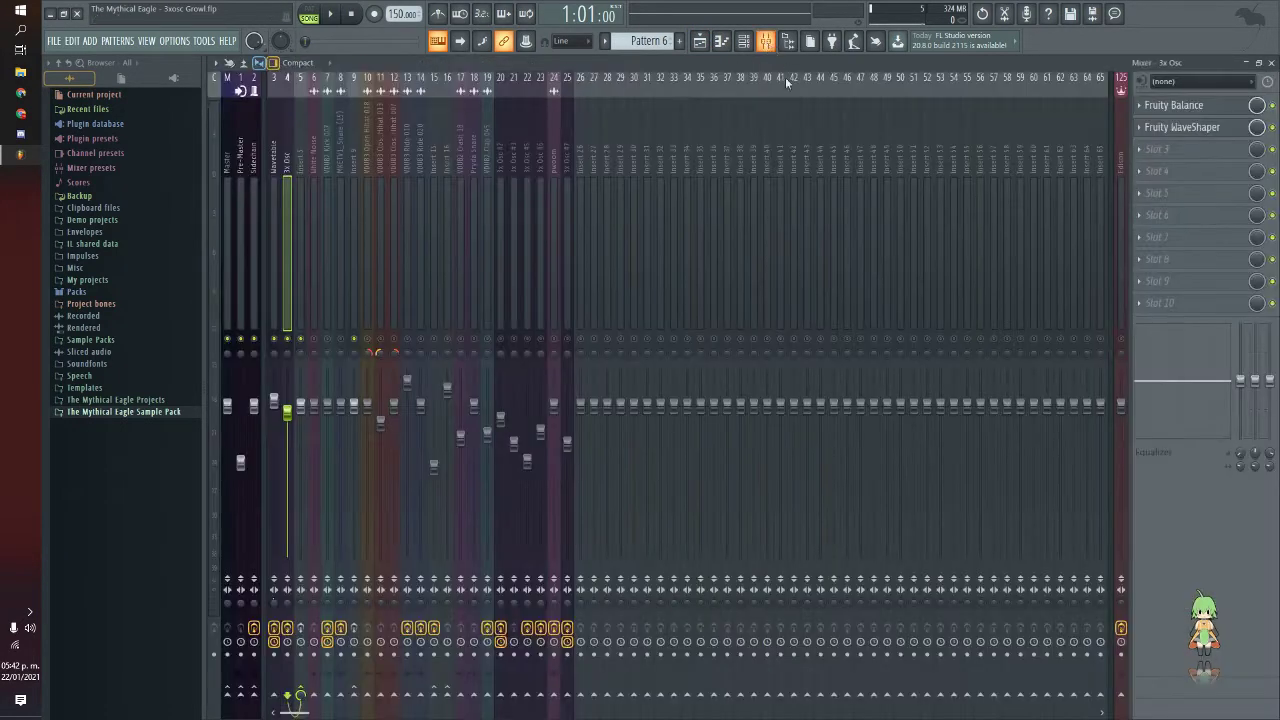
pyautogui.click(272, 198)
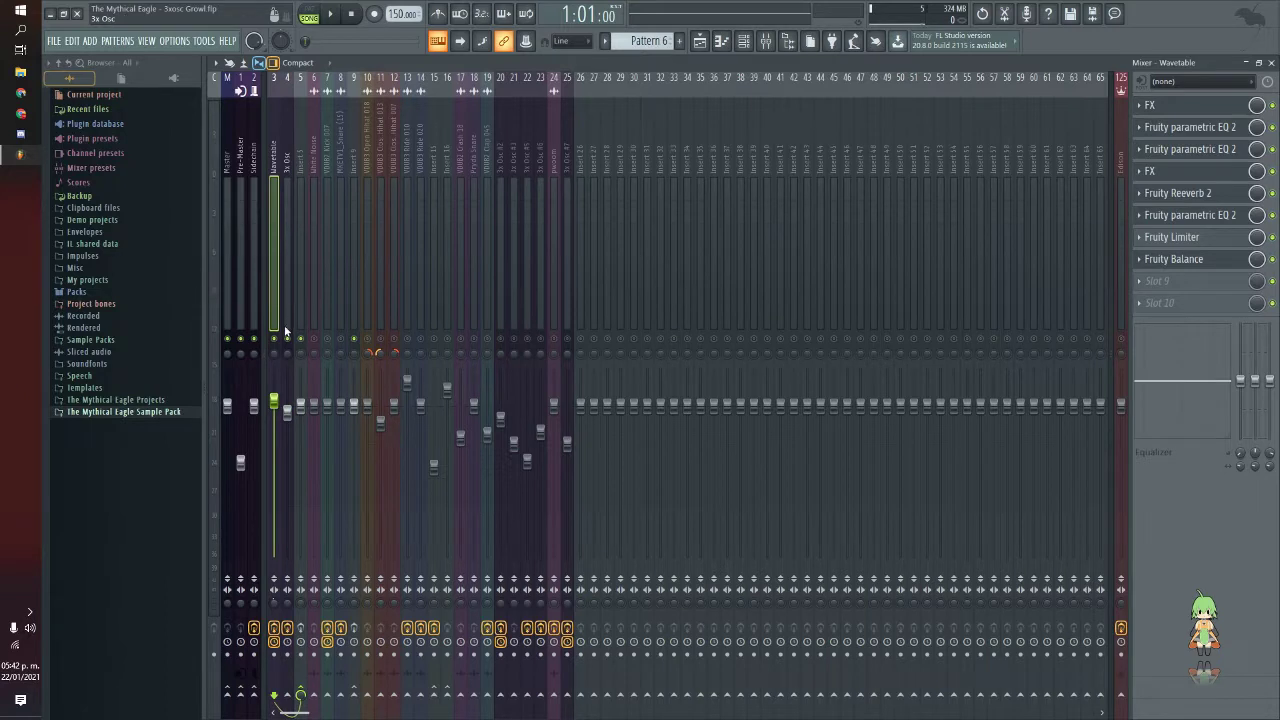
pyautogui.press('space')
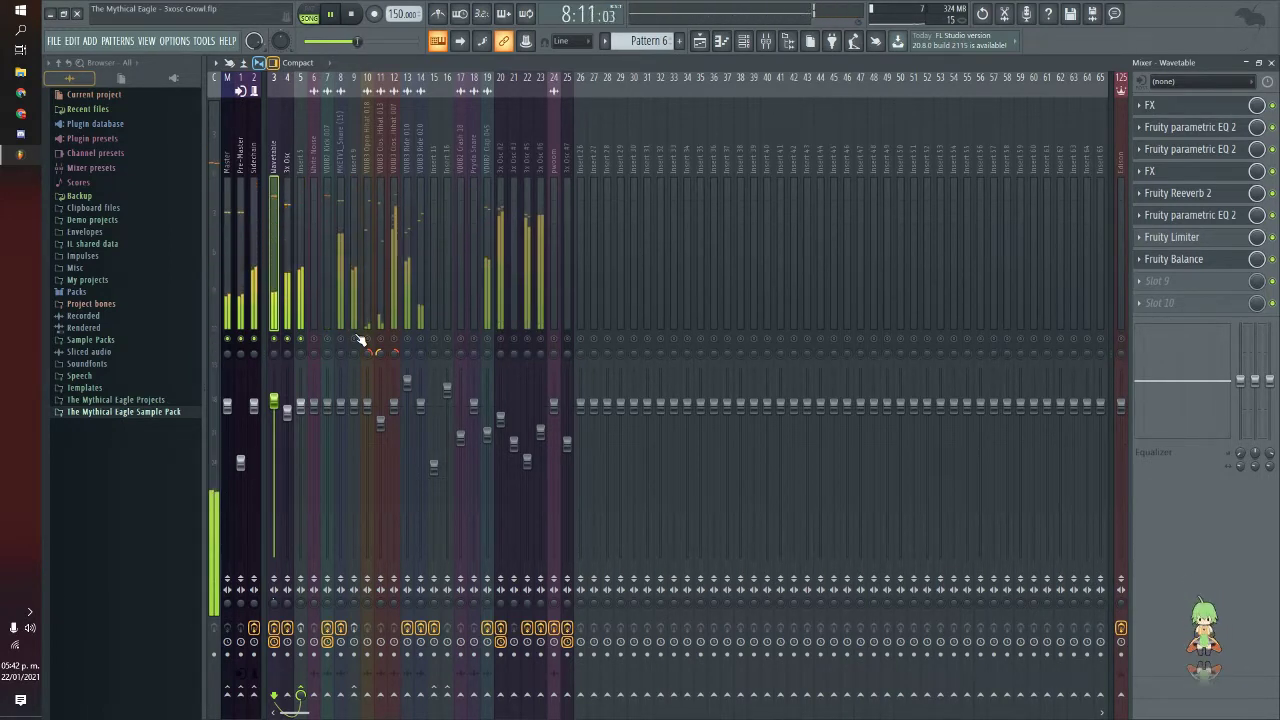
pyautogui.press('space')
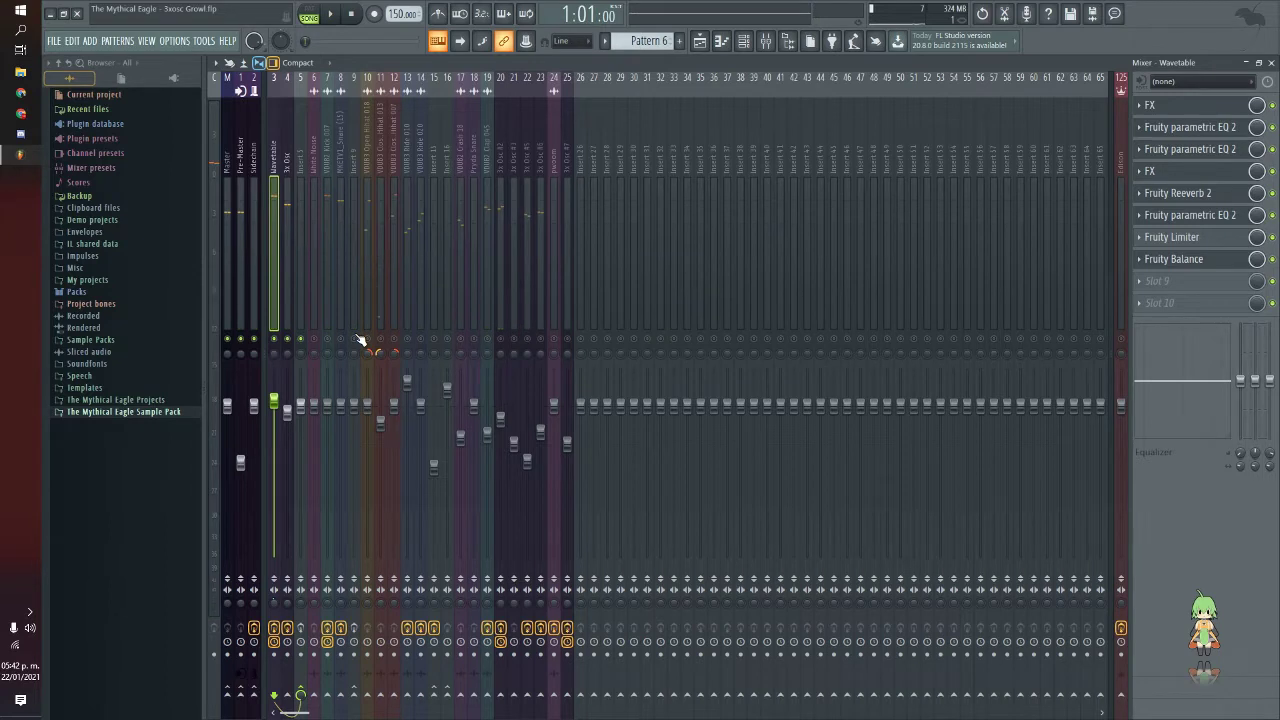
# Check the Insert 5, 3x Osc, Wavetable and Insert 9 mixer inserts in turn.
pyautogui.click(299, 274)
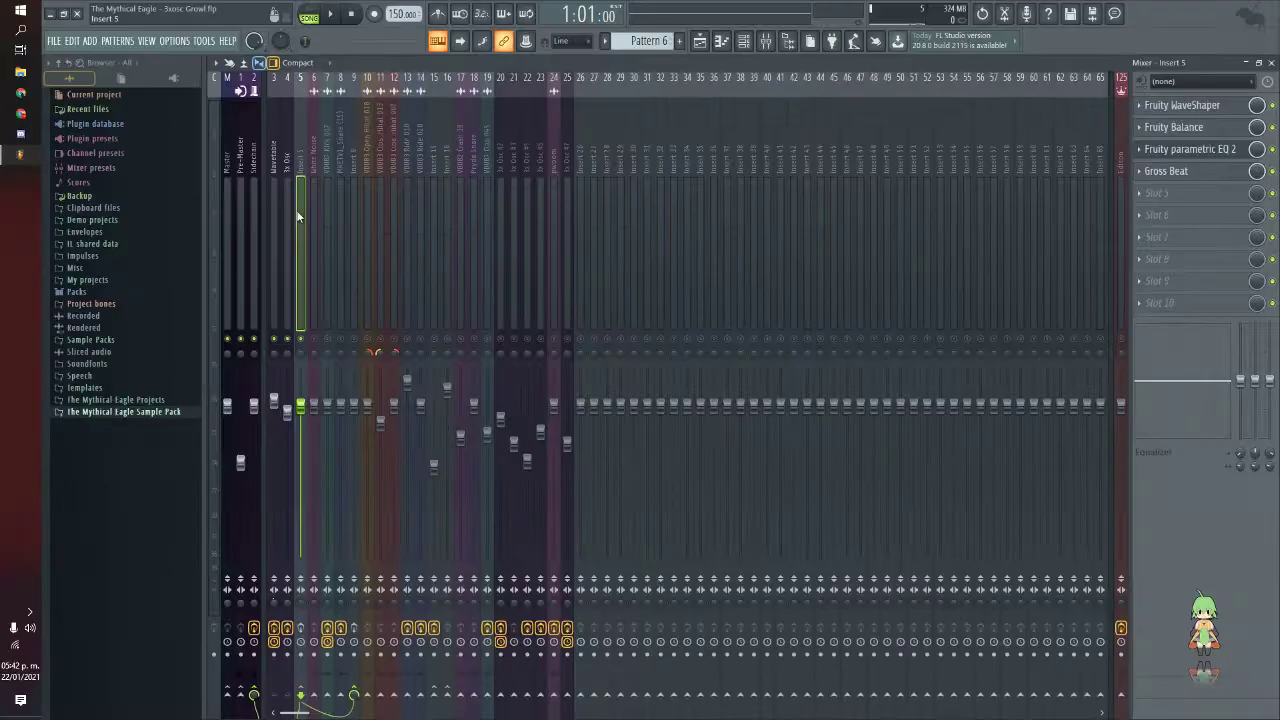
pyautogui.click(510, 373)
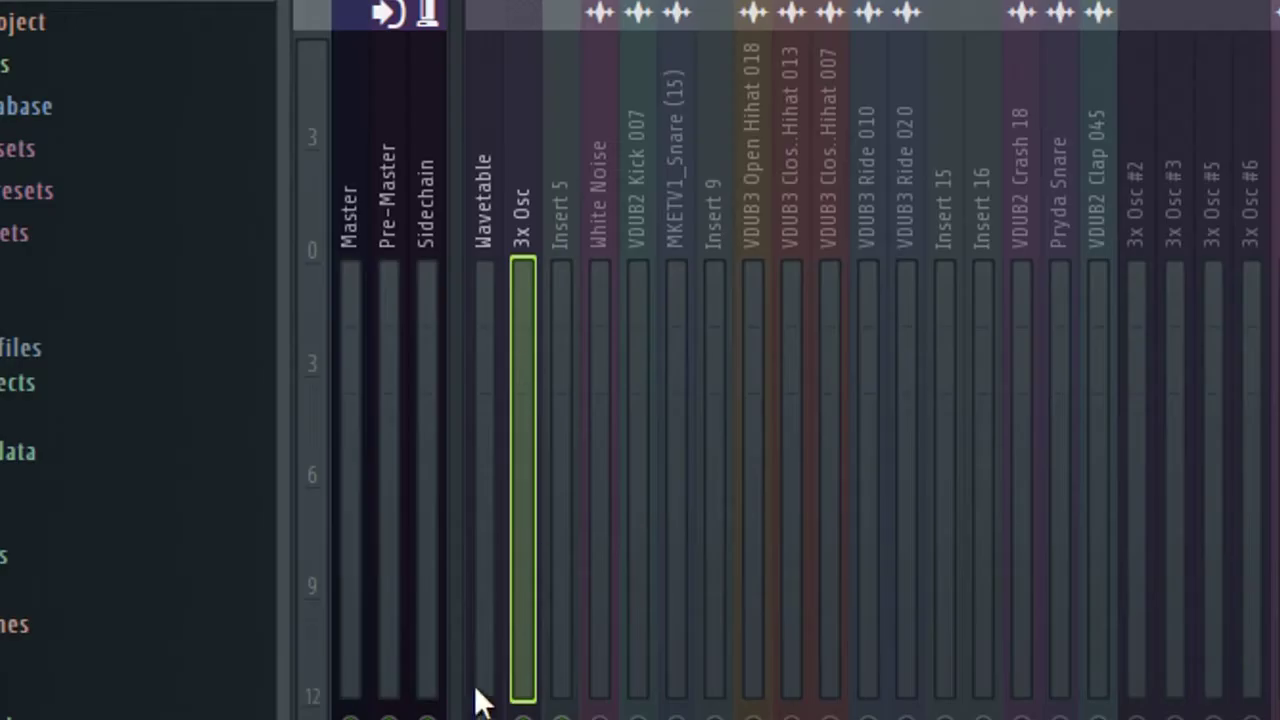
pyautogui.click(485, 670)
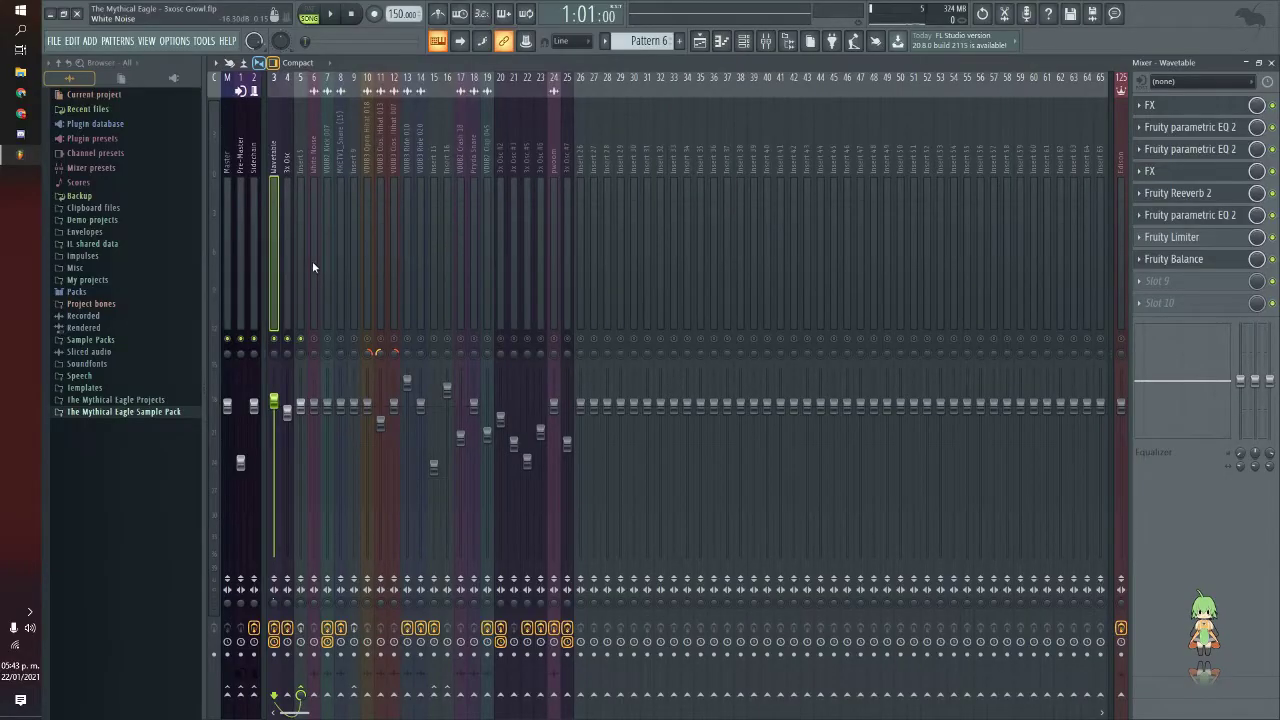
pyautogui.click(305, 257)
pyautogui.click(354, 229)
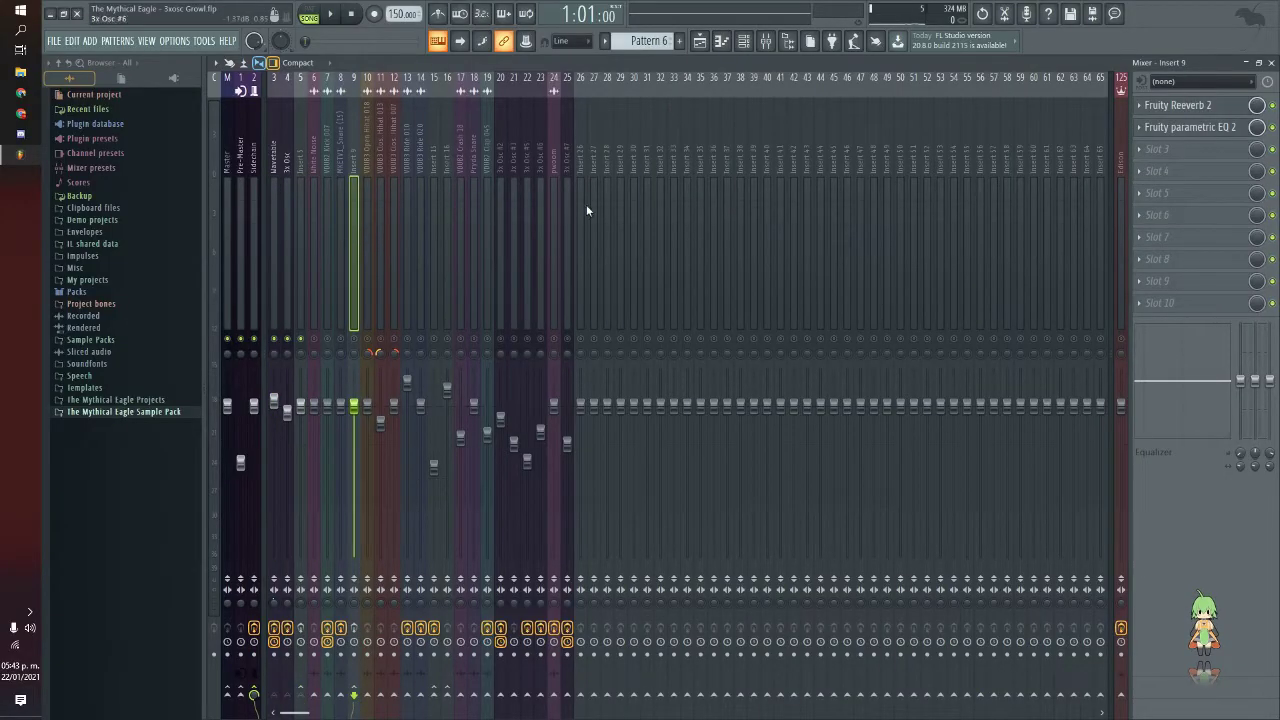
# Open the Fruity Reeverb 2 on Insert 9, examine its settings and close it.
pyautogui.click(1174, 108)
pyautogui.click(1178, 108)
pyautogui.click(1178, 109)
pyautogui.click(1181, 109)
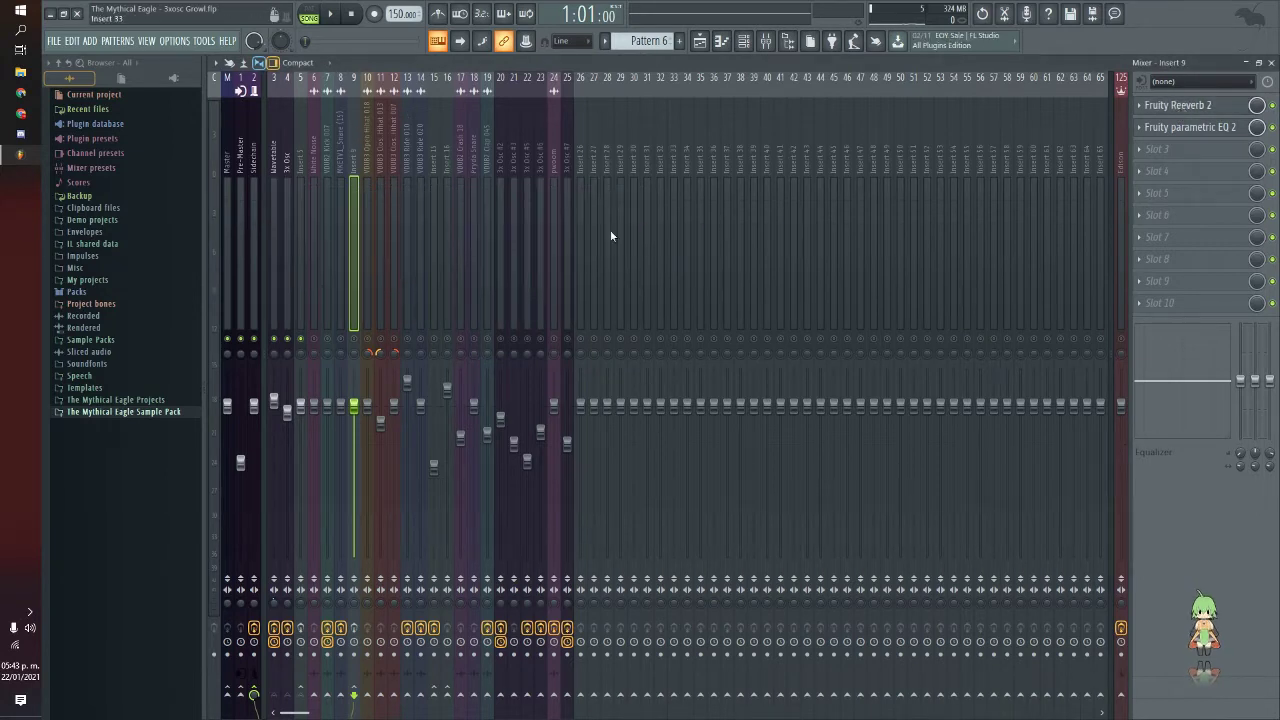
pyautogui.click(1216, 108)
pyautogui.click(1218, 110)
pyautogui.click(1218, 110)
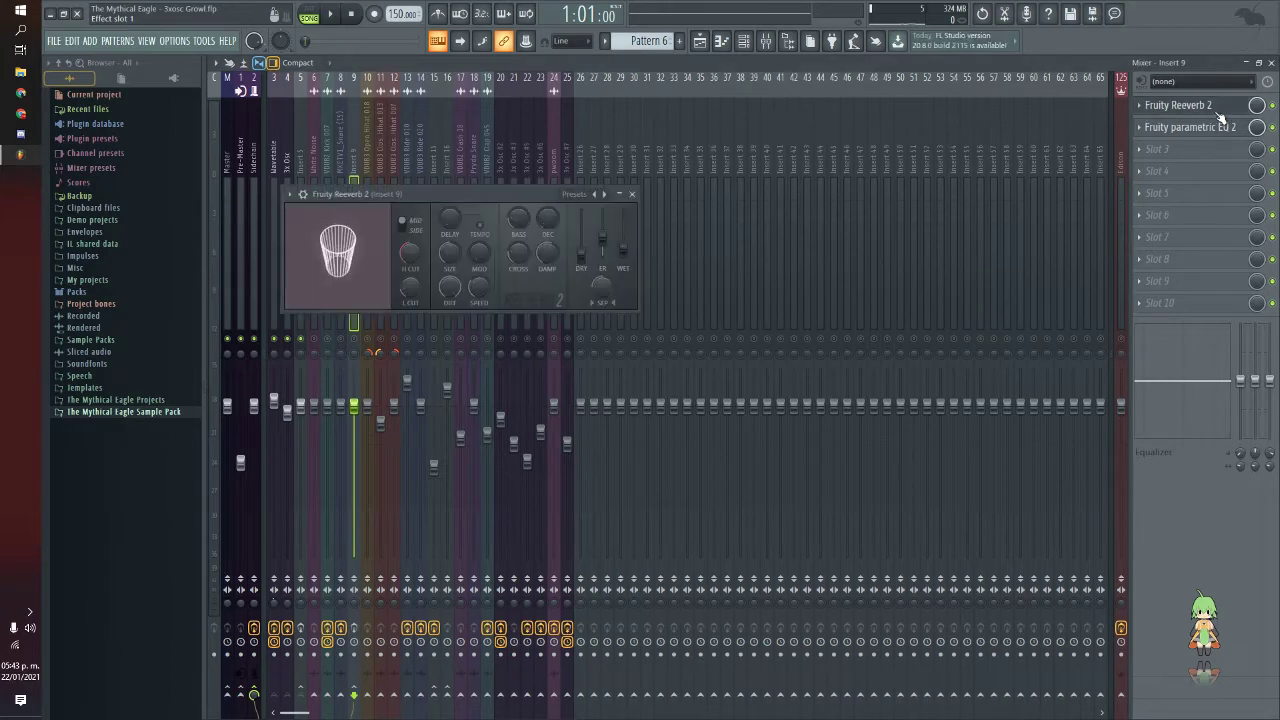
pyautogui.click(631, 194)
# Audition the song while examining Insert 9's Fruity parametric EQ 2 curve, and unmute all mixer inserts.
pyautogui.press('space')
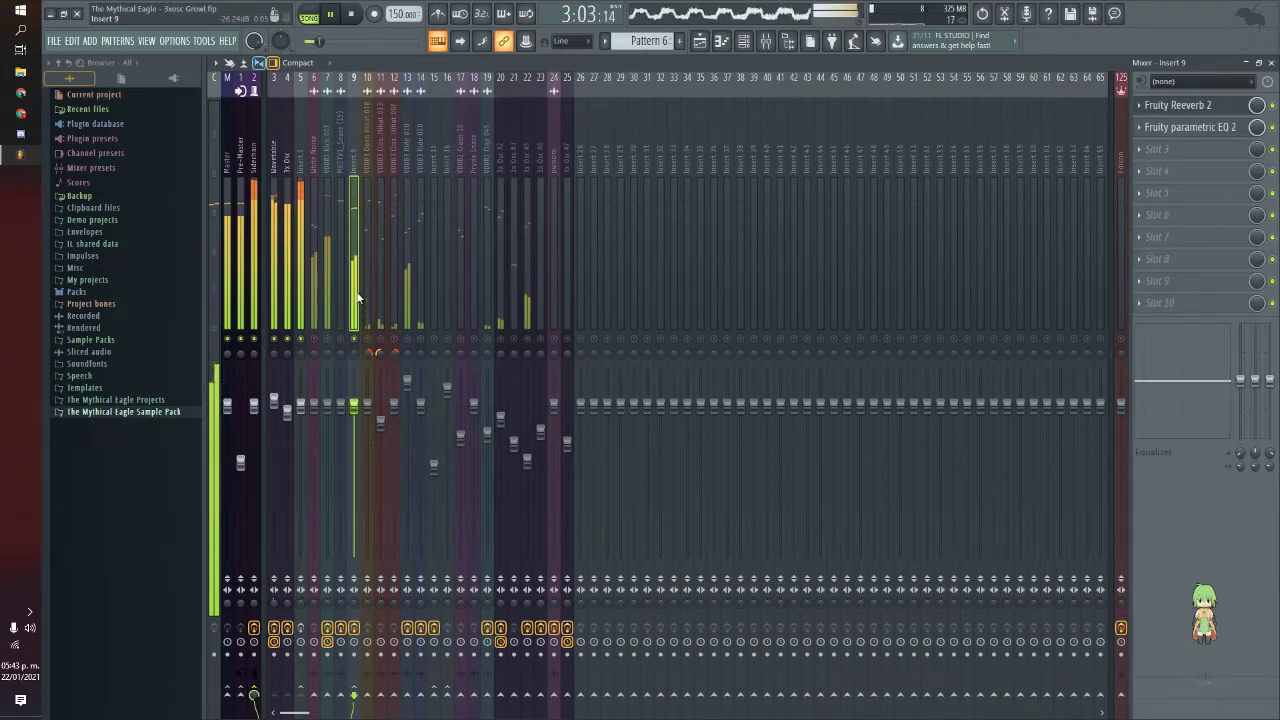
pyautogui.click(1150, 127)
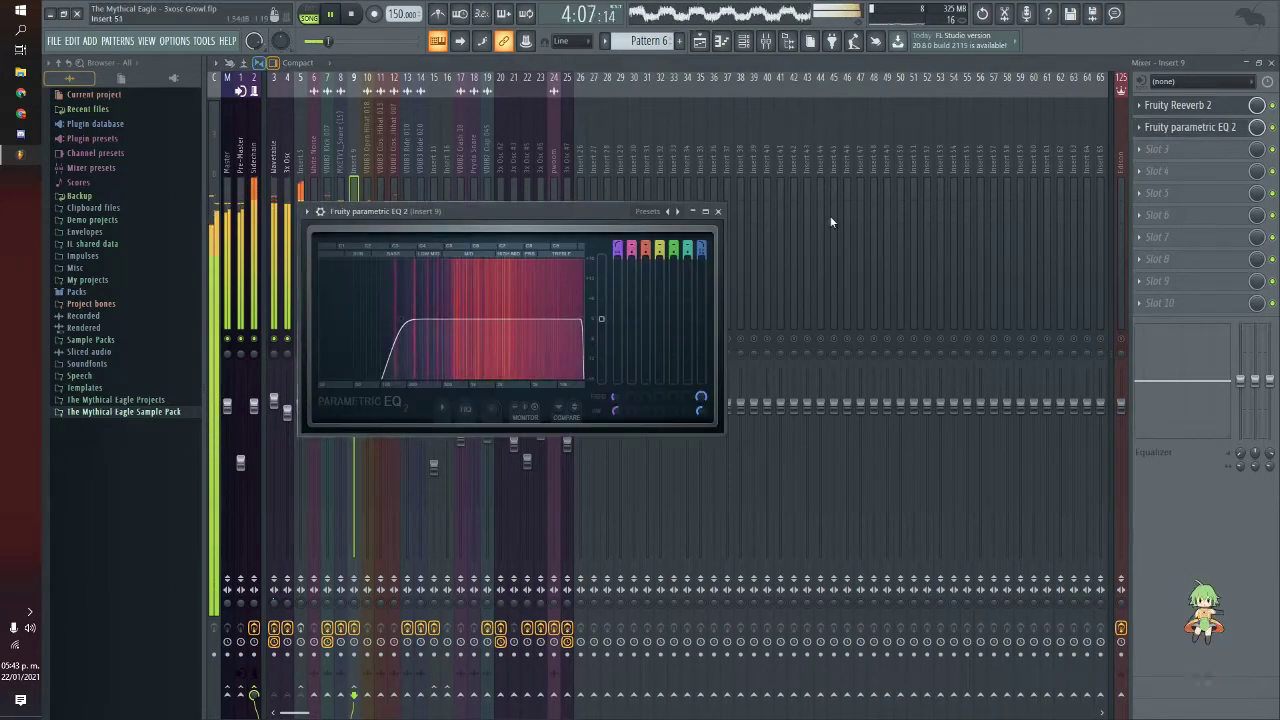
pyautogui.click(717, 211)
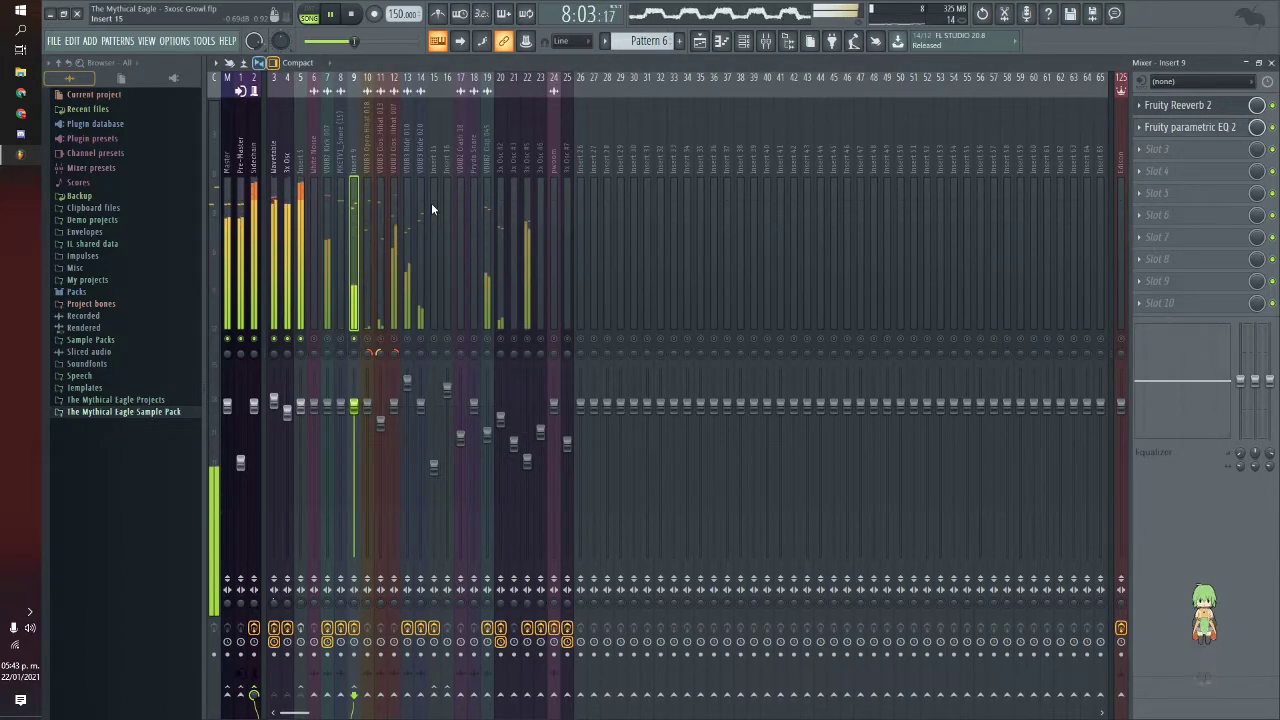
pyautogui.press('space')
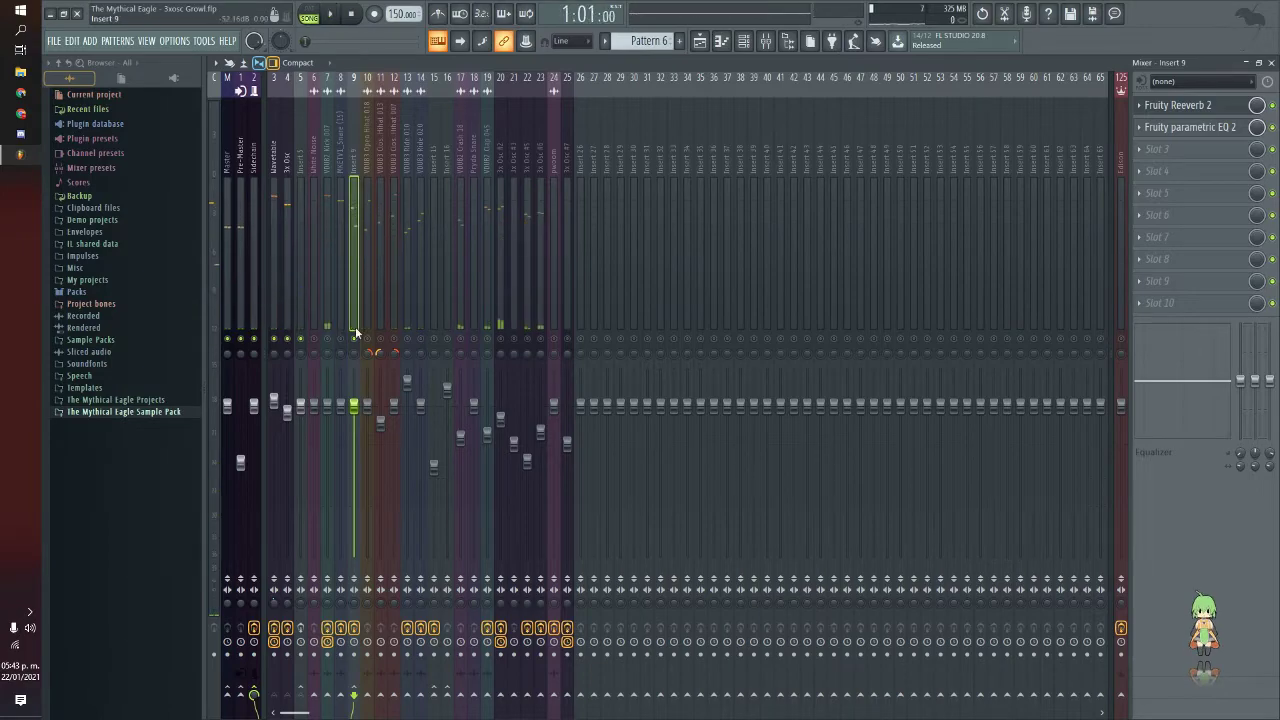
pyautogui.rightClick(363, 339)
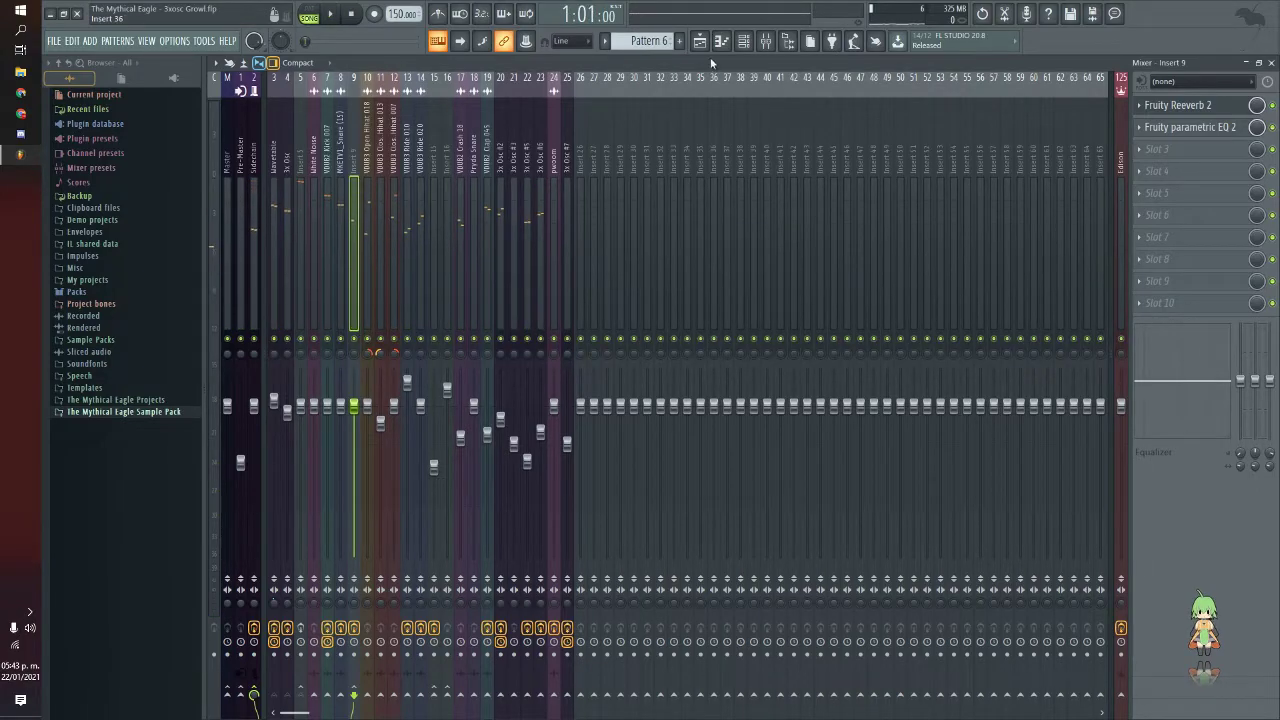
# Select all clips in the playlist and move them up so that the arrangement starts on Track 1.
pyautogui.press('F5')
pyautogui.scroll(-5, 556, 94)
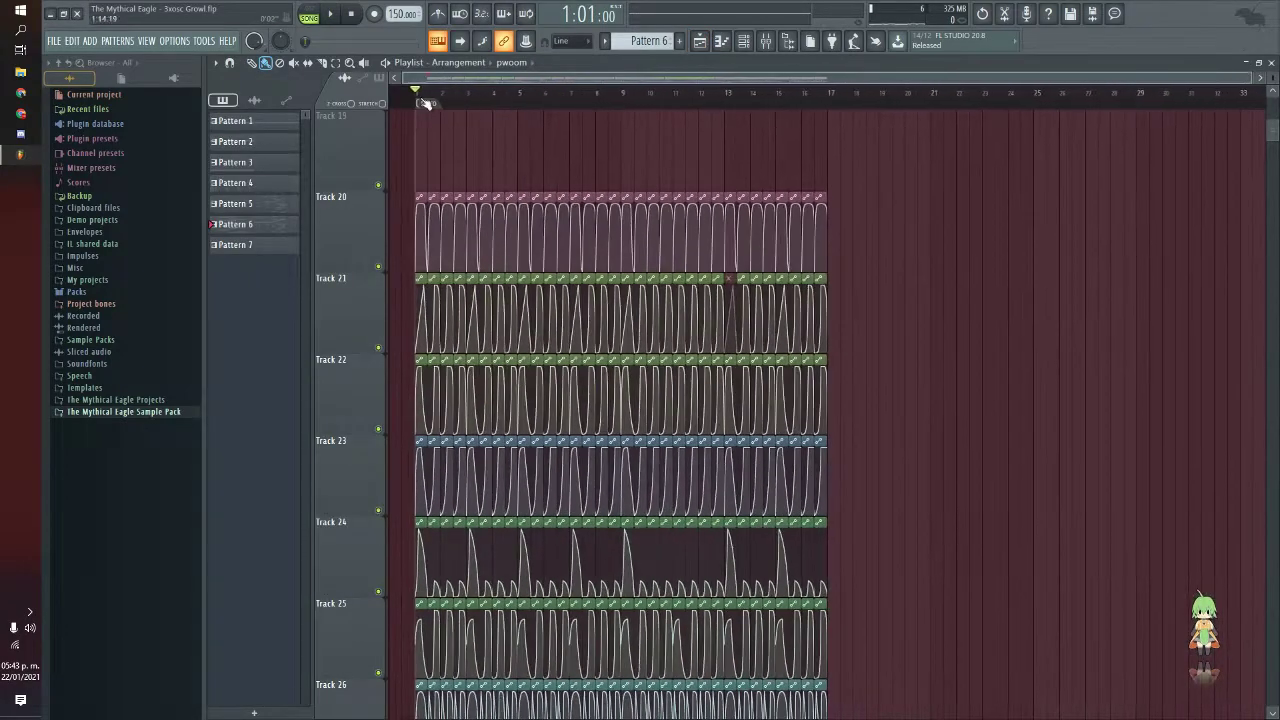
pyautogui.scroll(8, 669, 189)
pyautogui.scroll(-9, 866, 219)
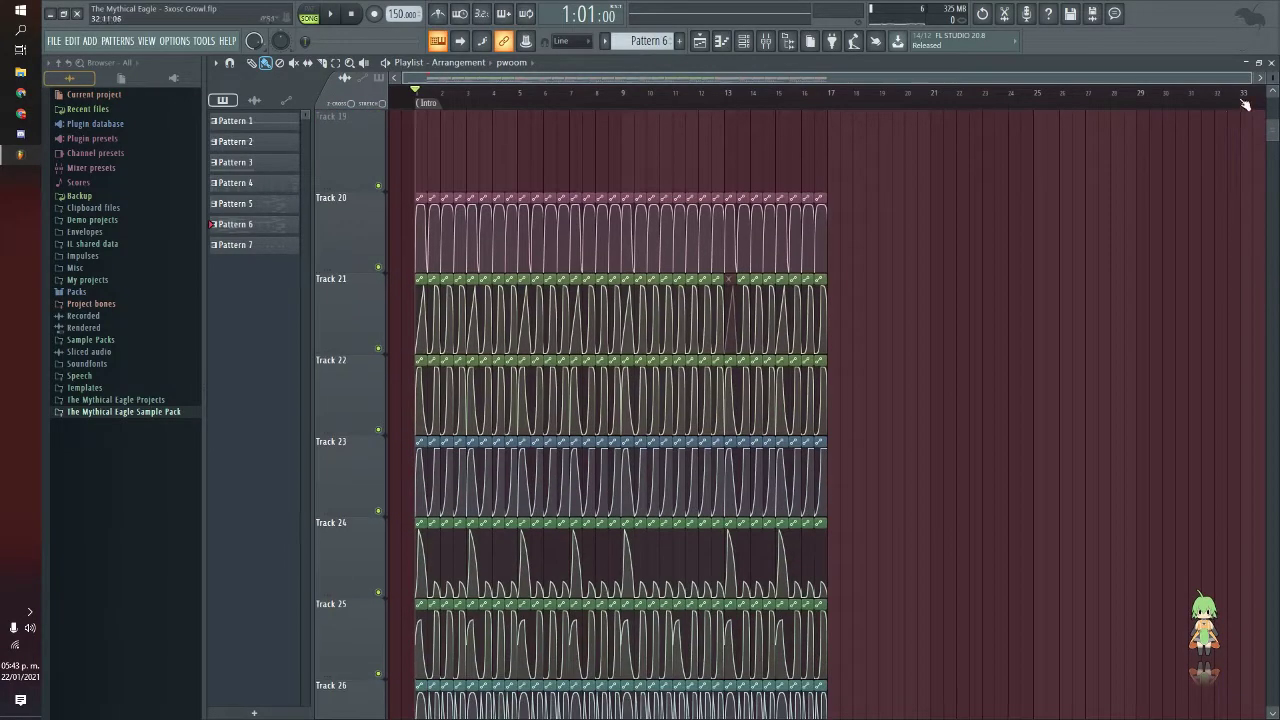
pyautogui.moveTo(1272, 79); pyautogui.dragTo(918, 107)
pyautogui.moveTo(1273, 77); pyautogui.dragTo(1273, 62)
pyautogui.scroll(-5, 1207, 500)
pyautogui.moveTo(1207, 537); pyautogui.dragTo(325, 238)
pyautogui.scroll(3, 710, 328)
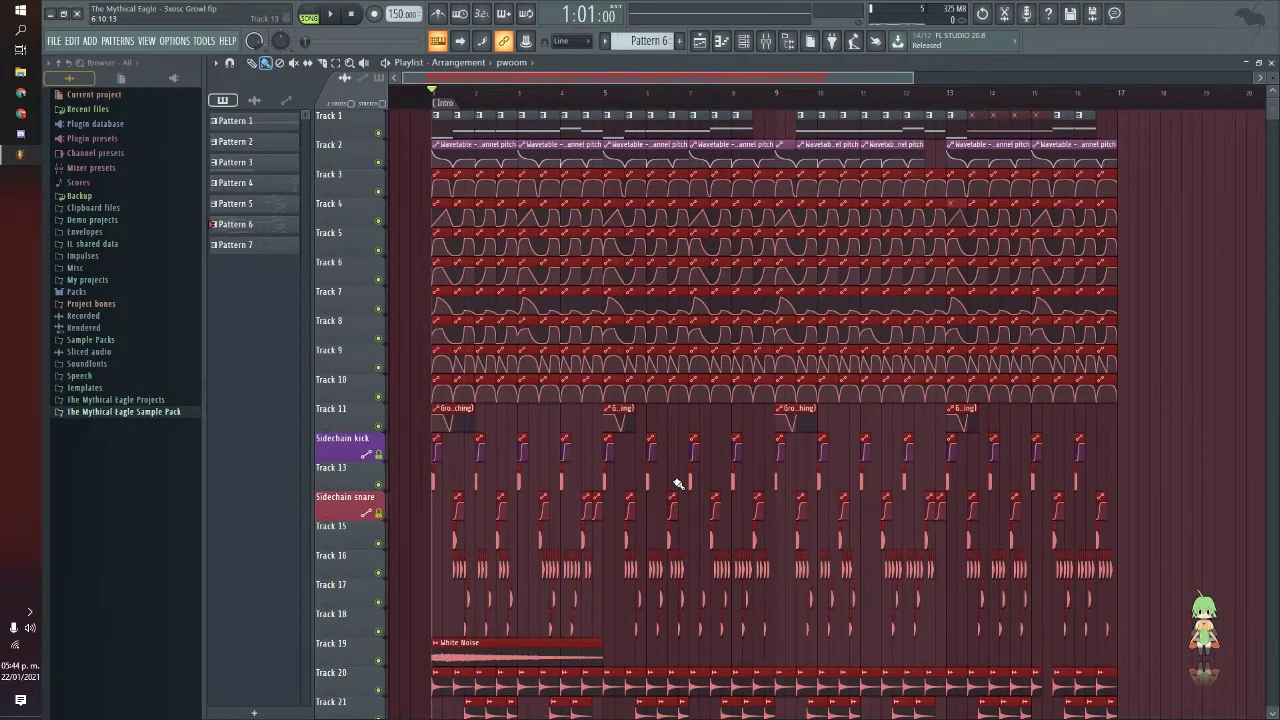
pyautogui.click(405, 353)
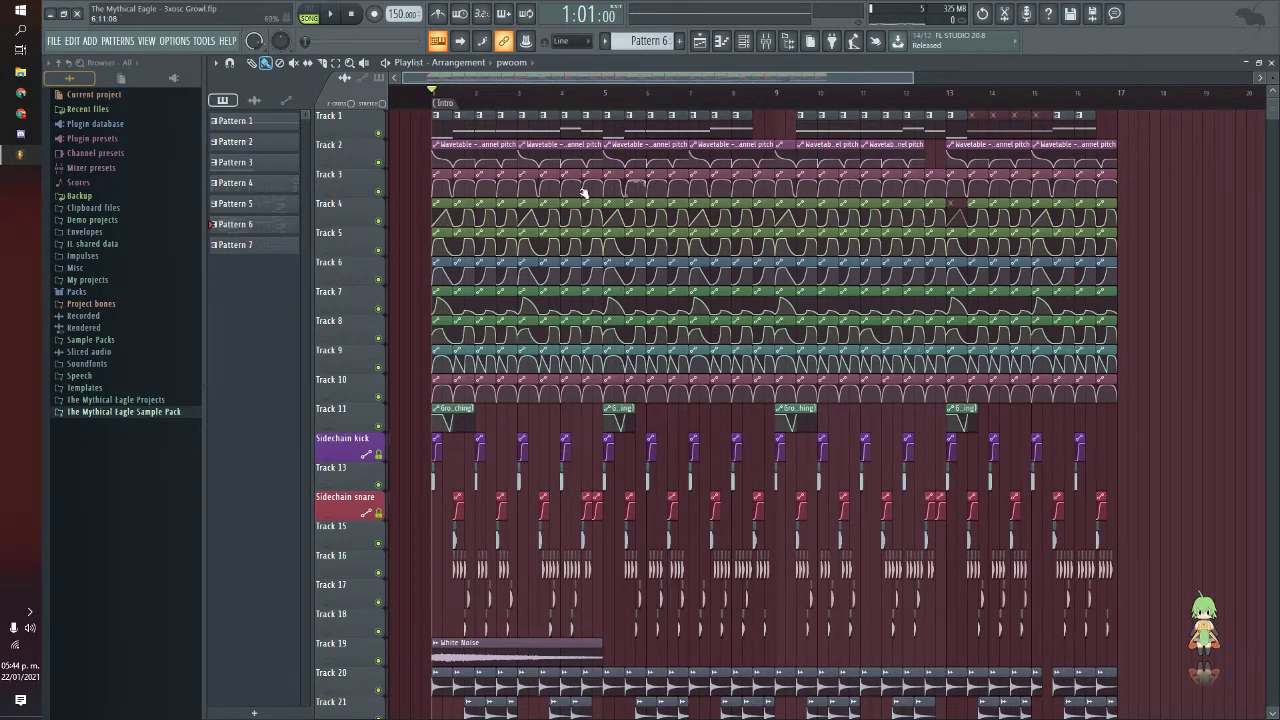
# Examine the playlist arrangement and the 3x Osc #5 notes of Pattern 4 in the piano roll.
pyautogui.moveTo(632, 79)
pyautogui.mouseDown()
pyautogui.moveTo(671, 85)
pyautogui.moveTo(625, 85)
pyautogui.mouseUp()
pyautogui.scroll(-10, 452, 549)
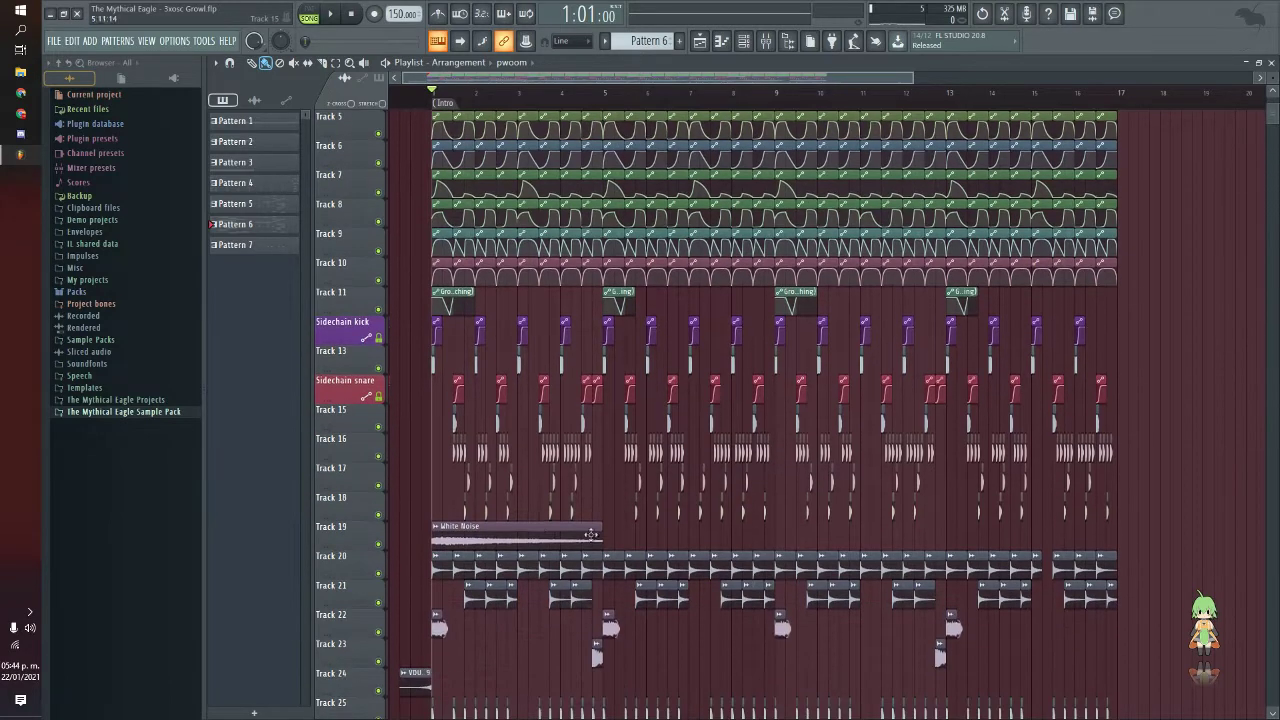
pyautogui.scroll(1, 523, 596)
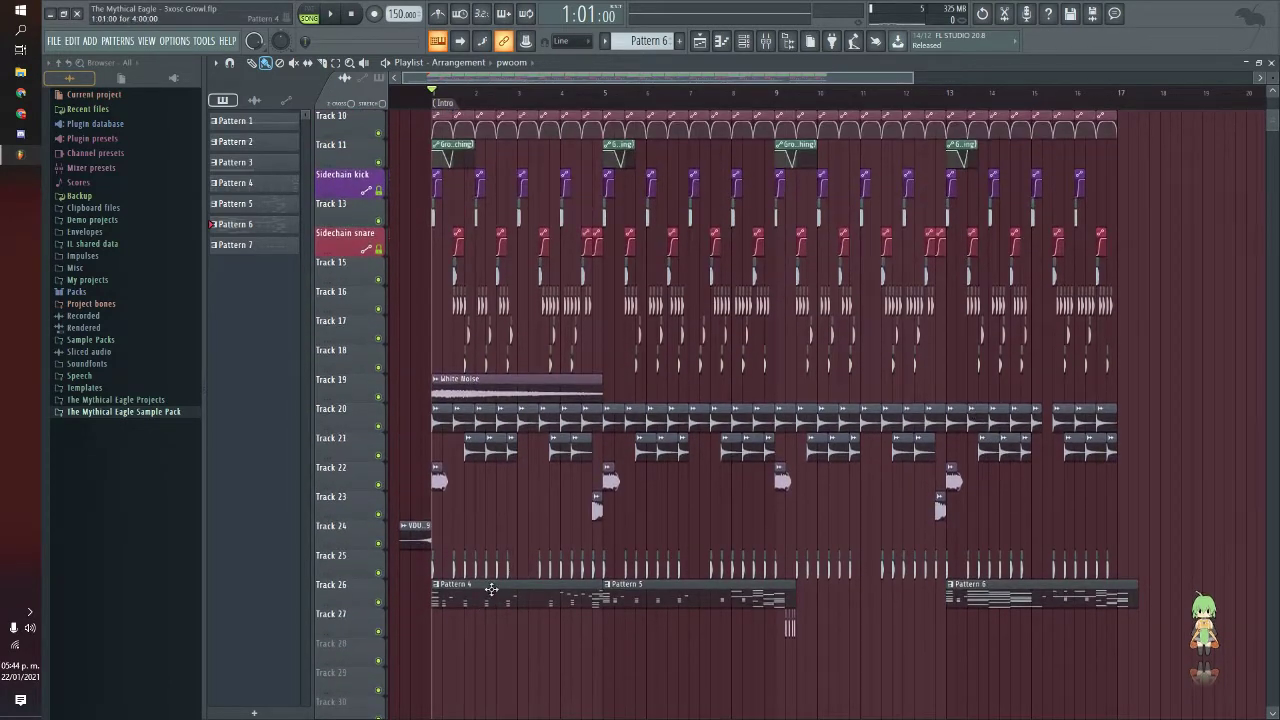
pyautogui.doubleClick(498, 604)
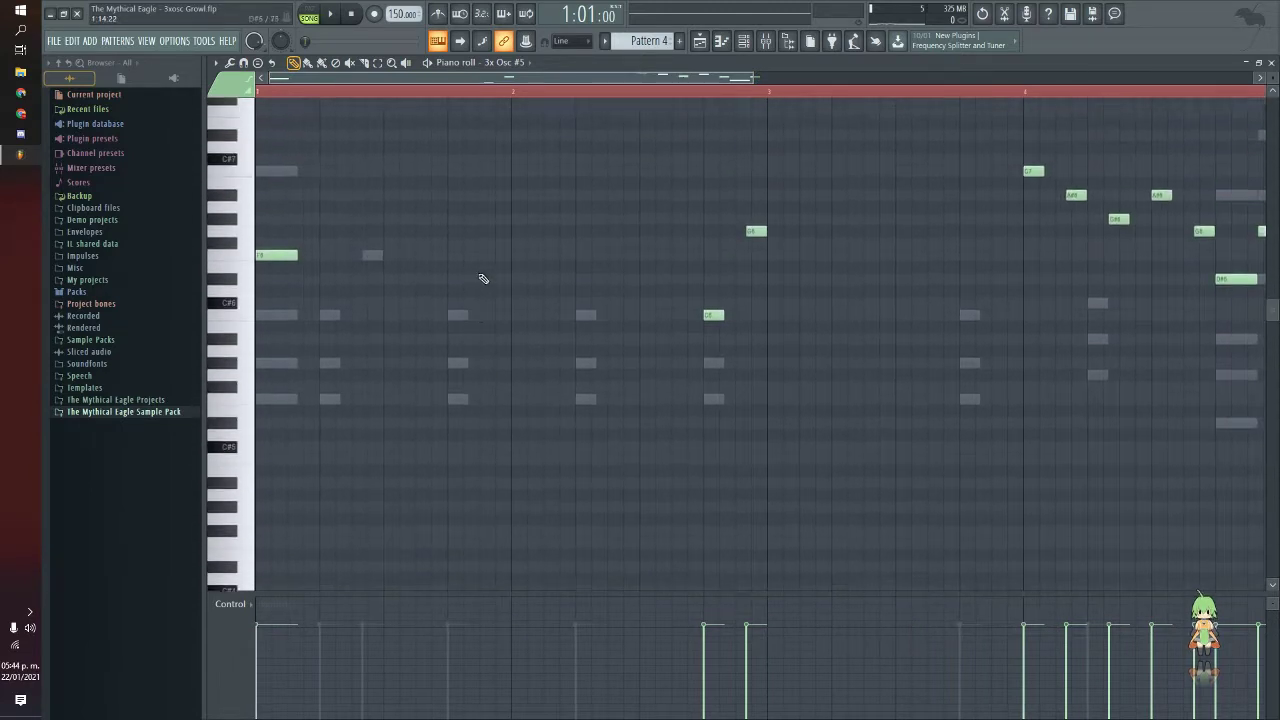
pyautogui.click(697, 43)
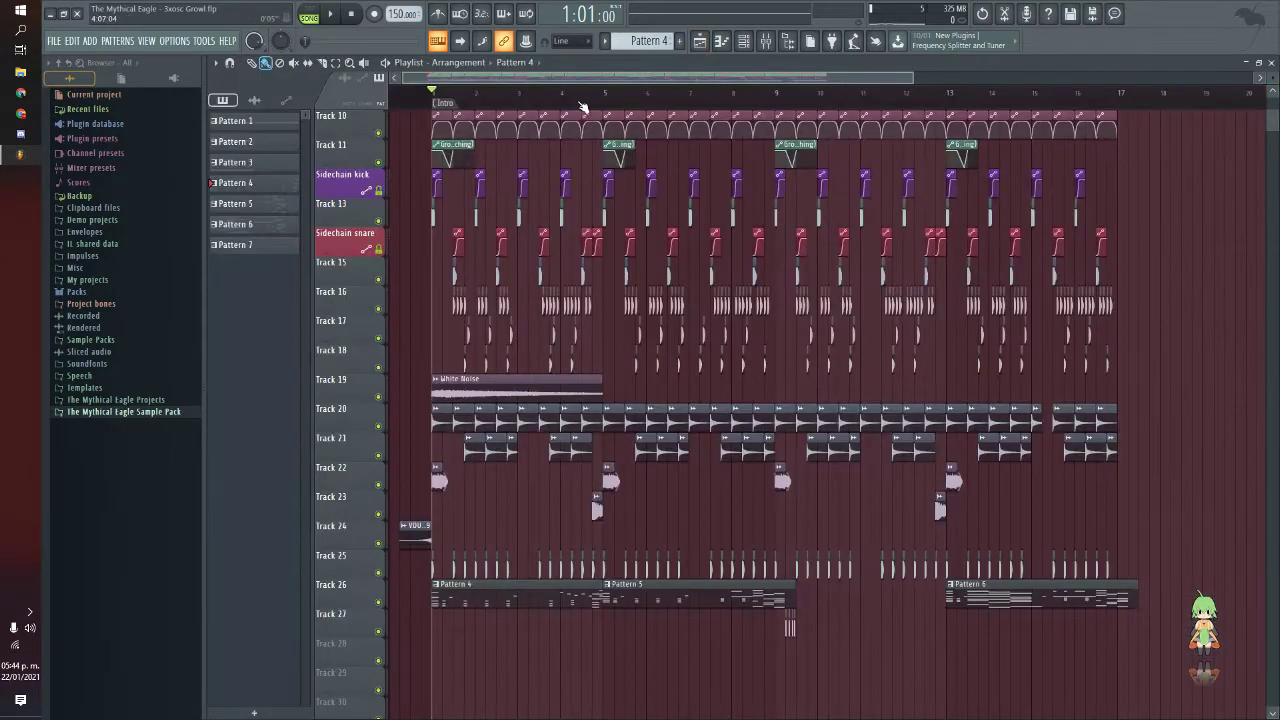
# Audition the full song from the playlist and review the automation, drum and pattern tracks of the arrangement.
pyautogui.press('space')
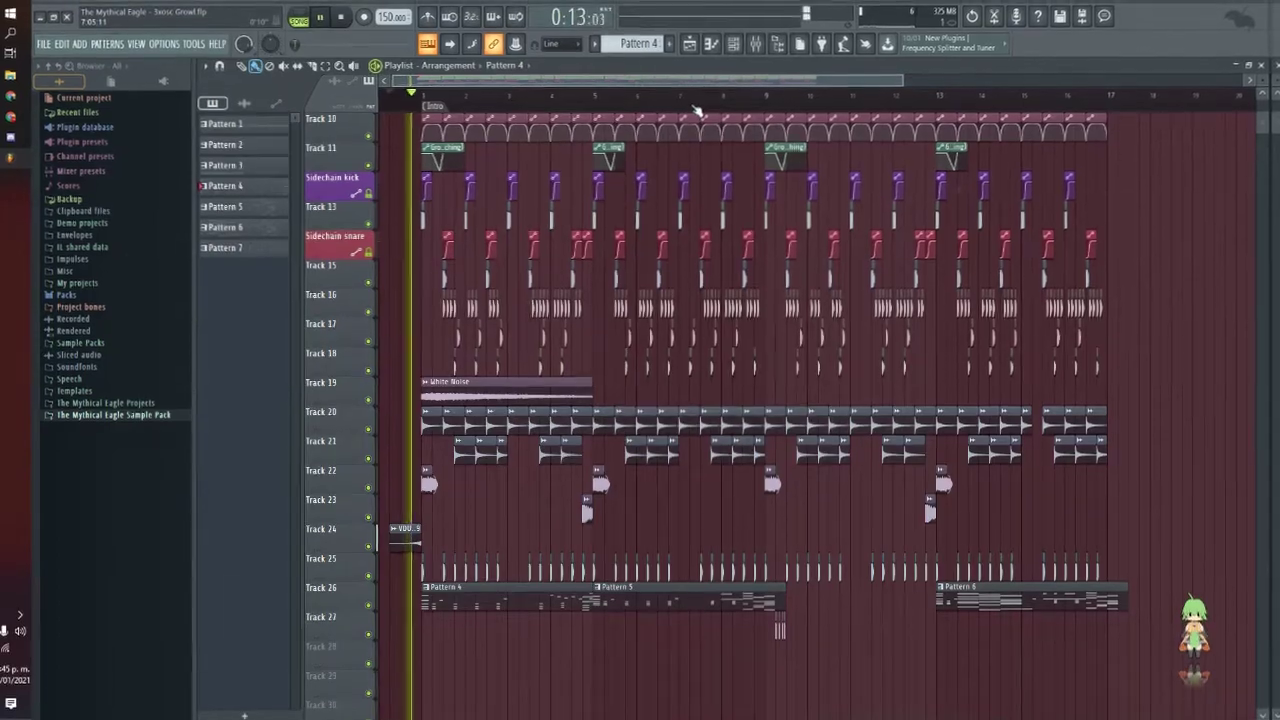
pyautogui.scroll(9, 1166, 234)
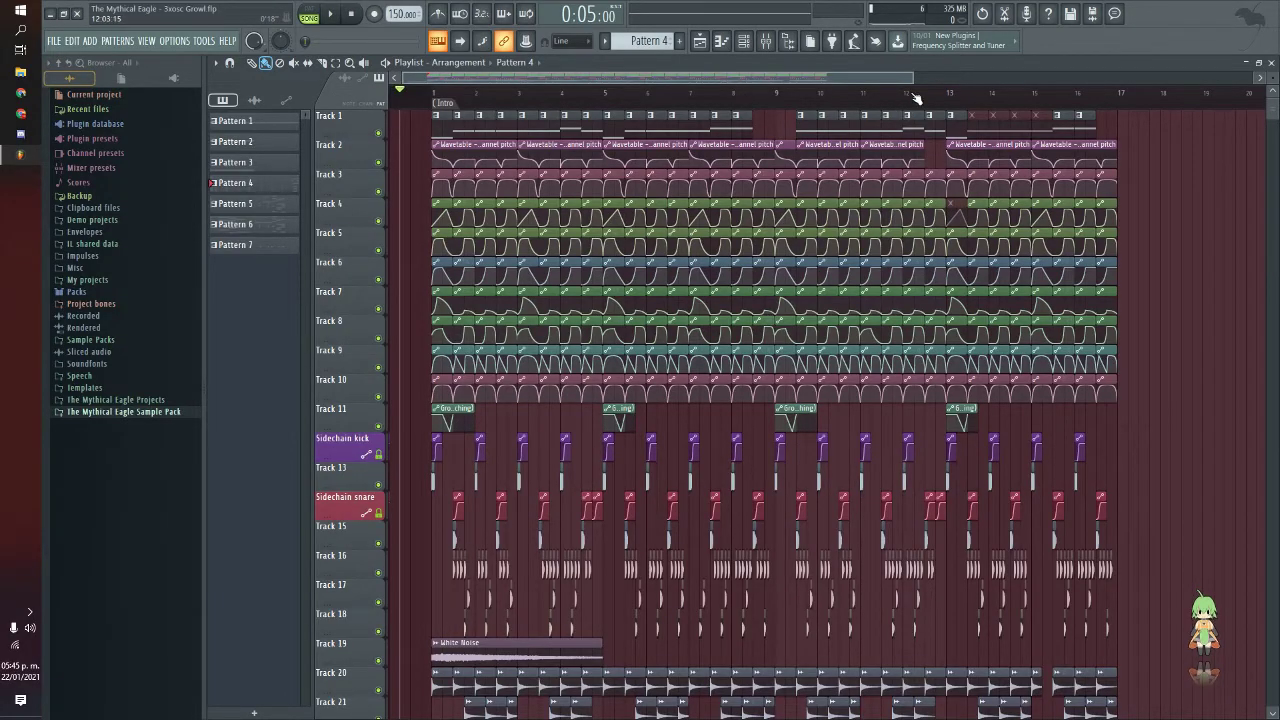
pyautogui.scroll(-3, 838, 101)
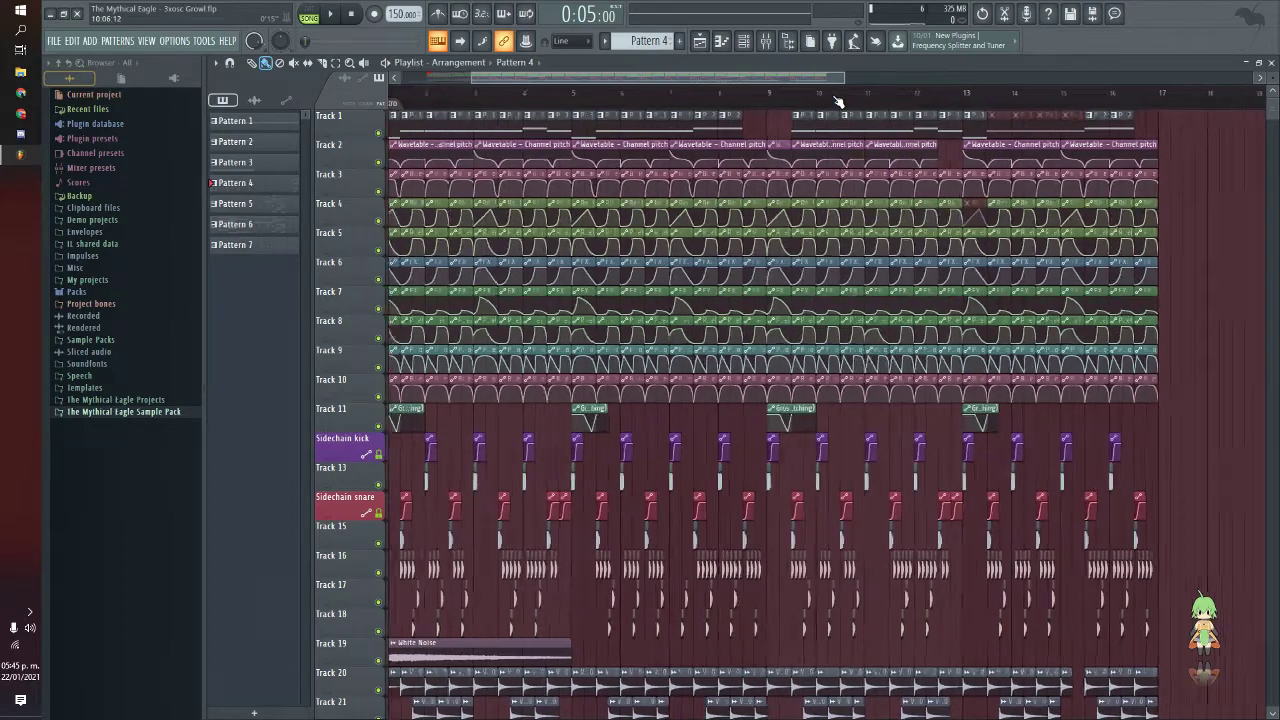
pyautogui.scroll(-8, 1195, 278)
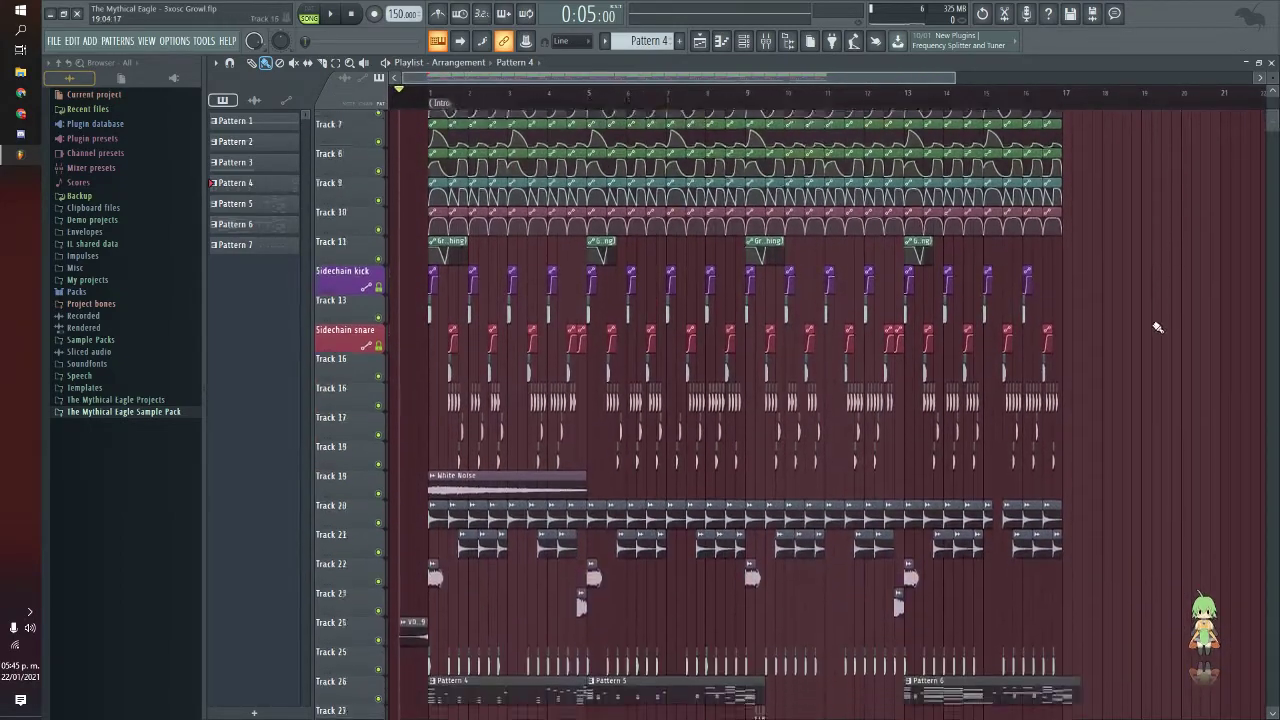
pyautogui.scroll(5, 1197, 281)
pyautogui.scroll(3, 1190, 280)
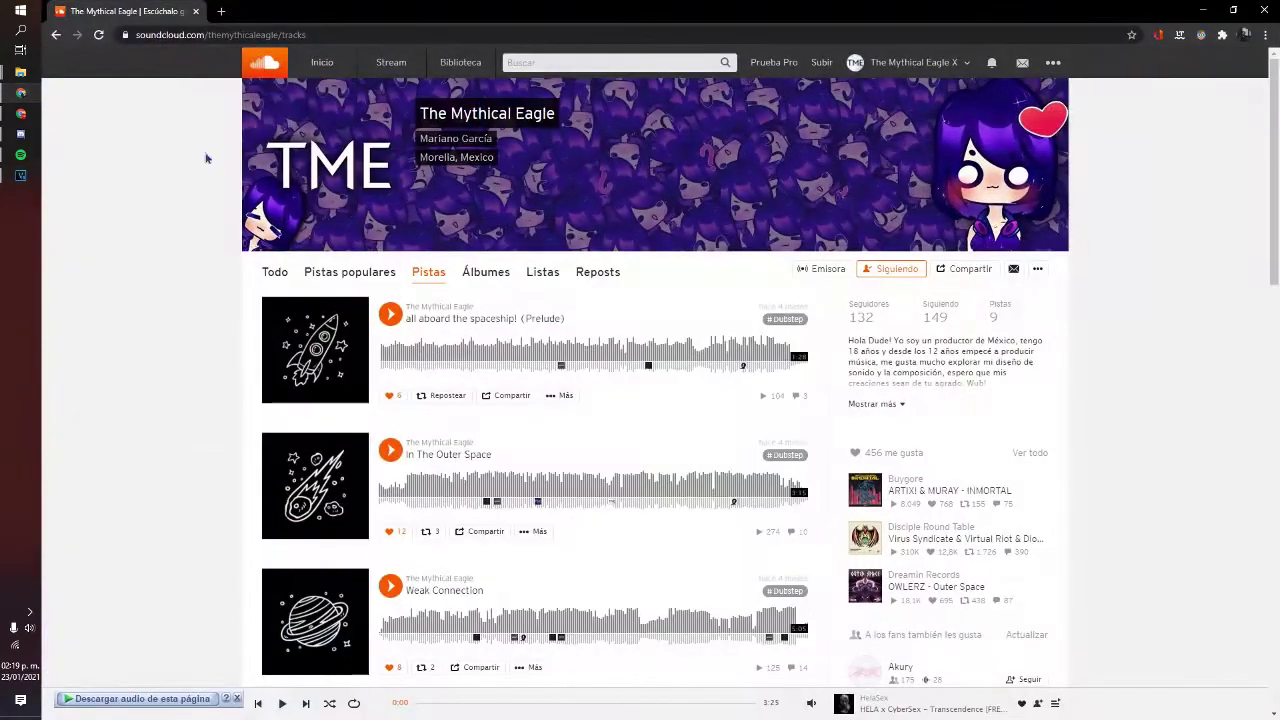
# Browse the track list on the artist's SoundCloud profile in the browser and show the Todo section.
pyautogui.scroll(-4, 444, 364)
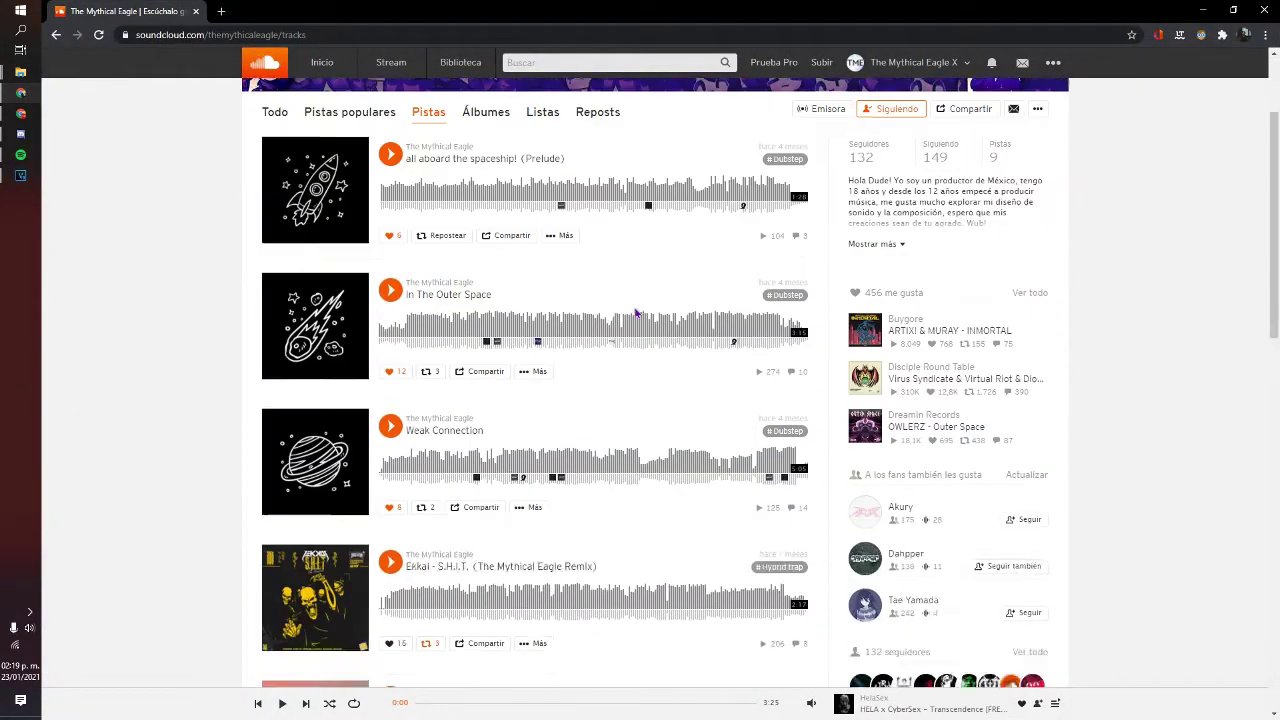
pyautogui.scroll(-6, 450, 366)
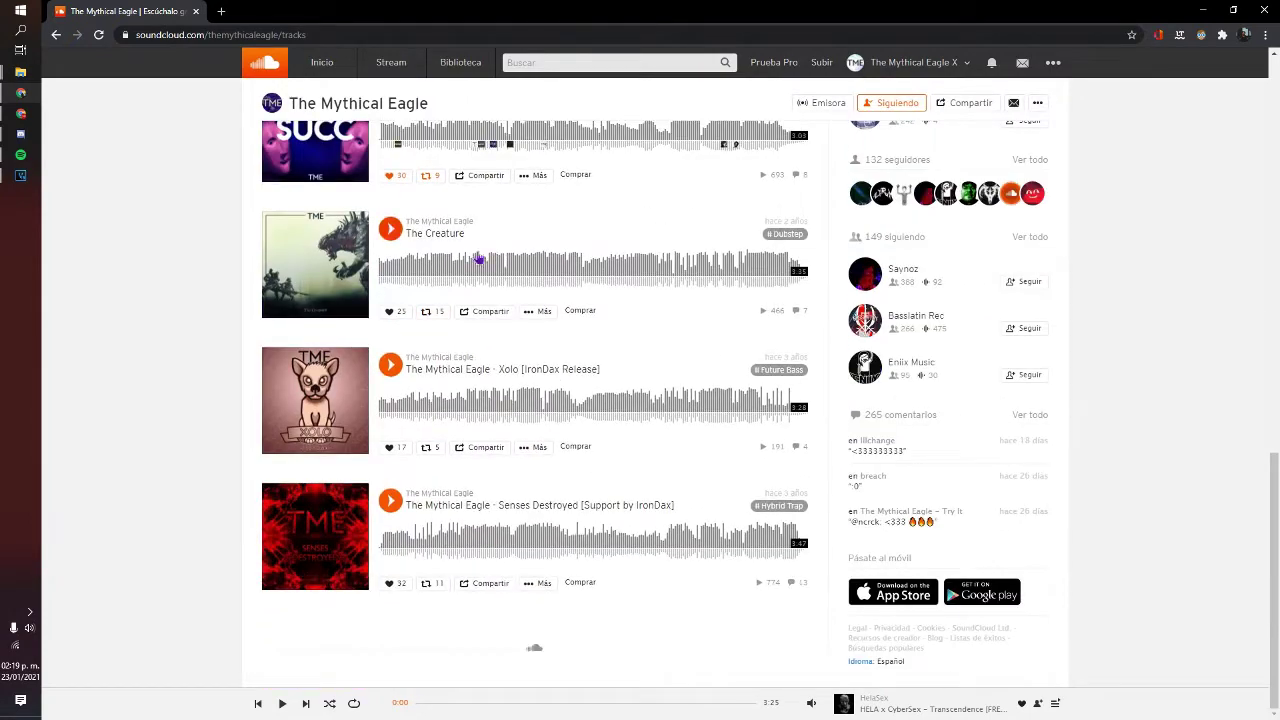
pyautogui.scroll(4, 590, 372)
pyautogui.scroll(8, 590, 372)
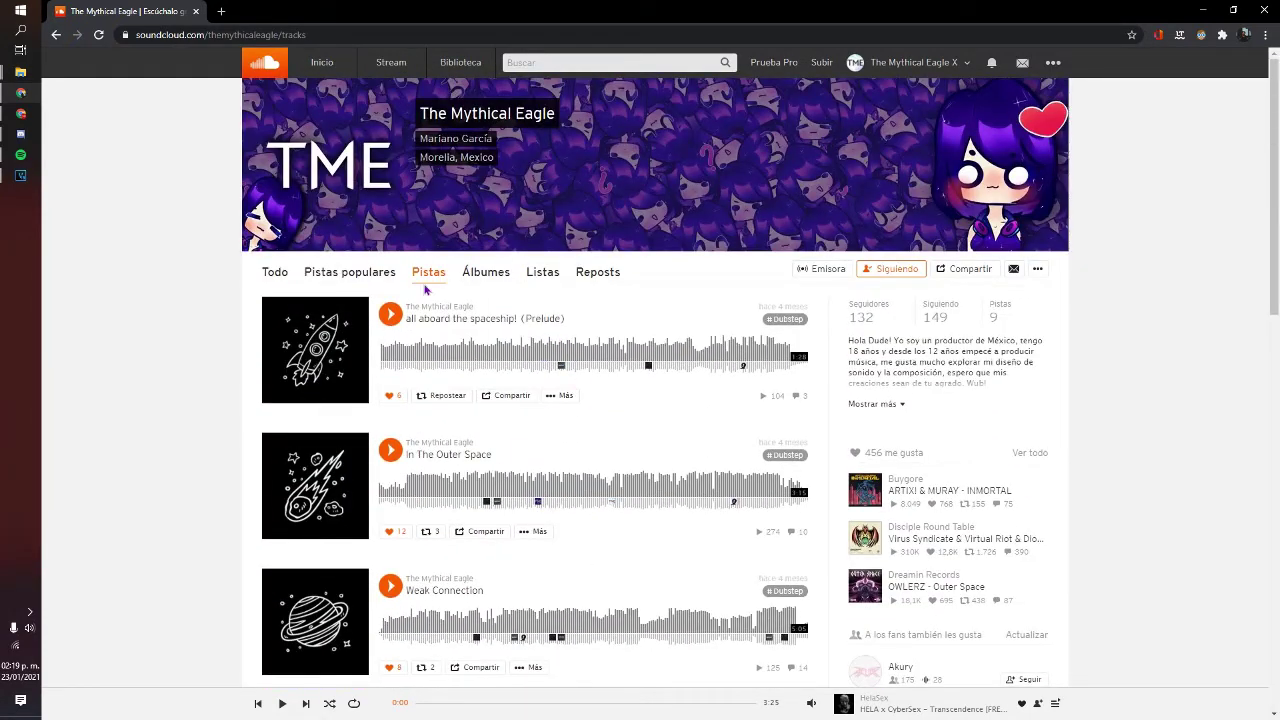
pyautogui.click(283, 275)
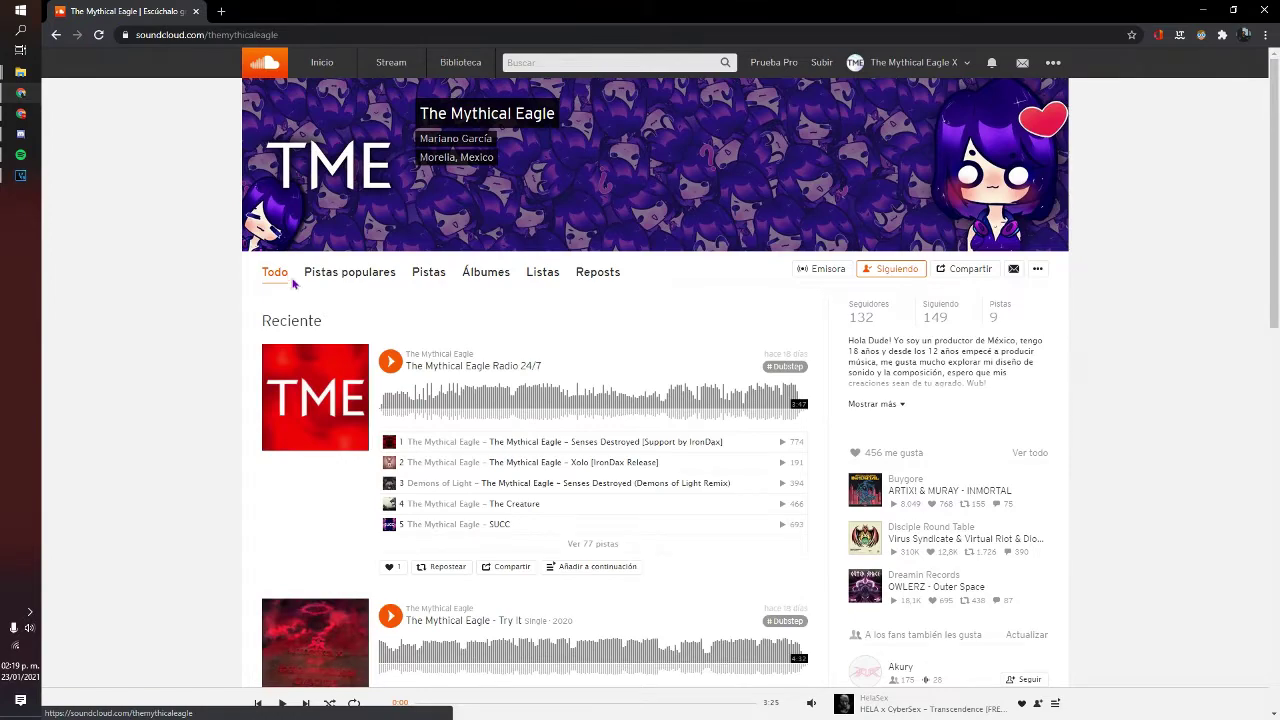